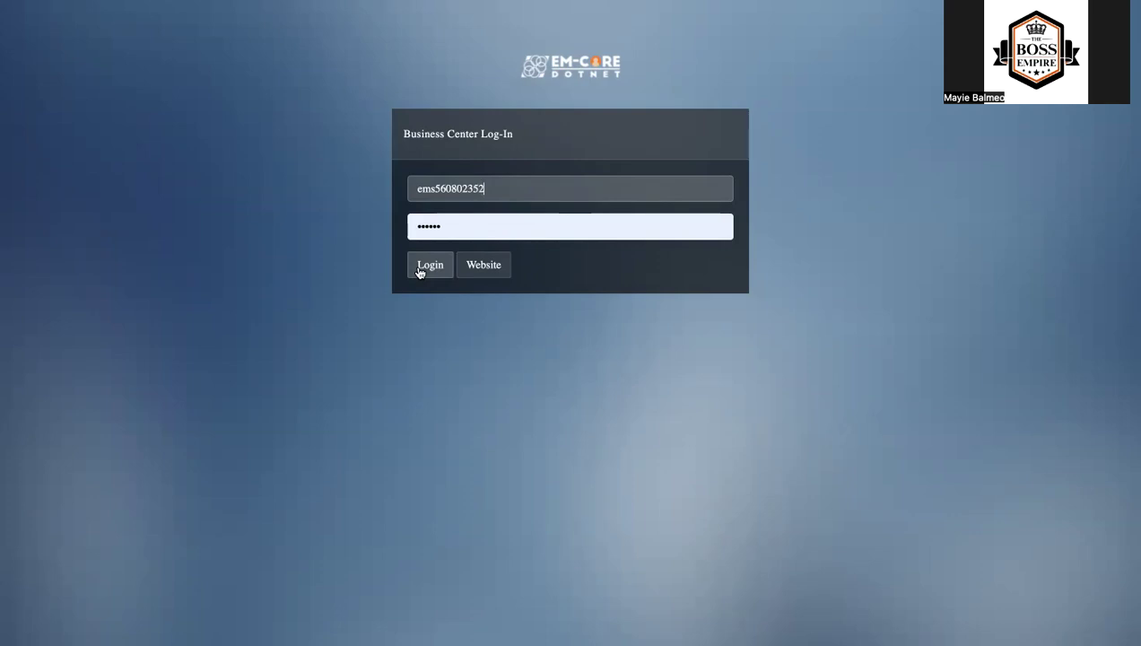
- Log in to the Business Center with the filled-in credentials and open the POS Member transaction page
click(430, 266)
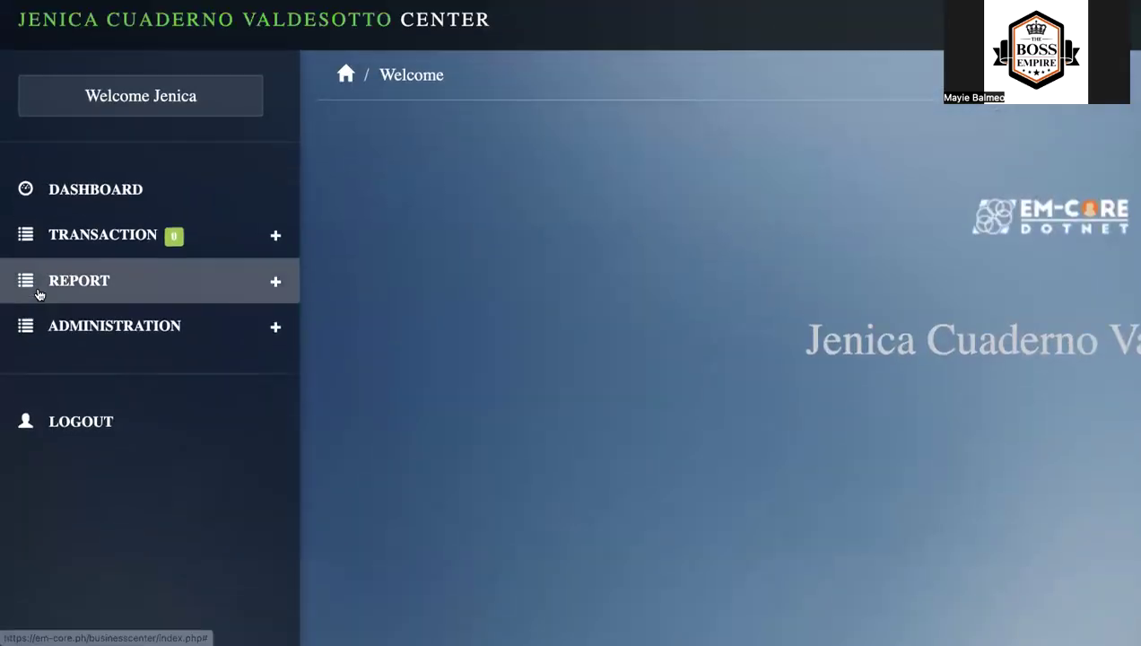
click(277, 238)
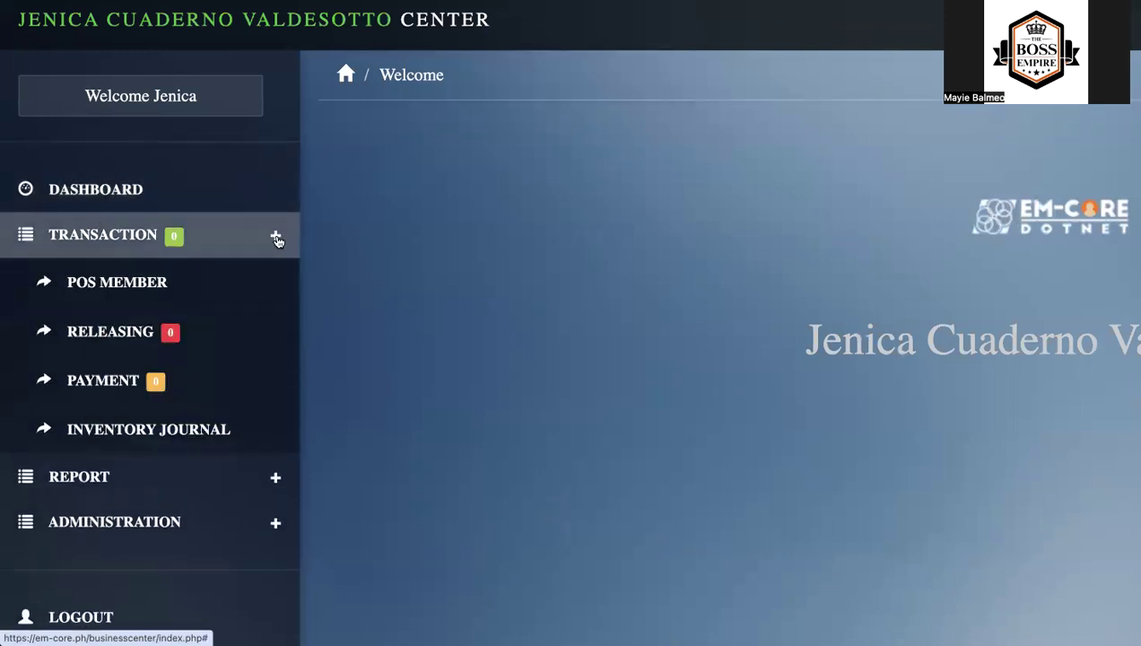
click(191, 281)
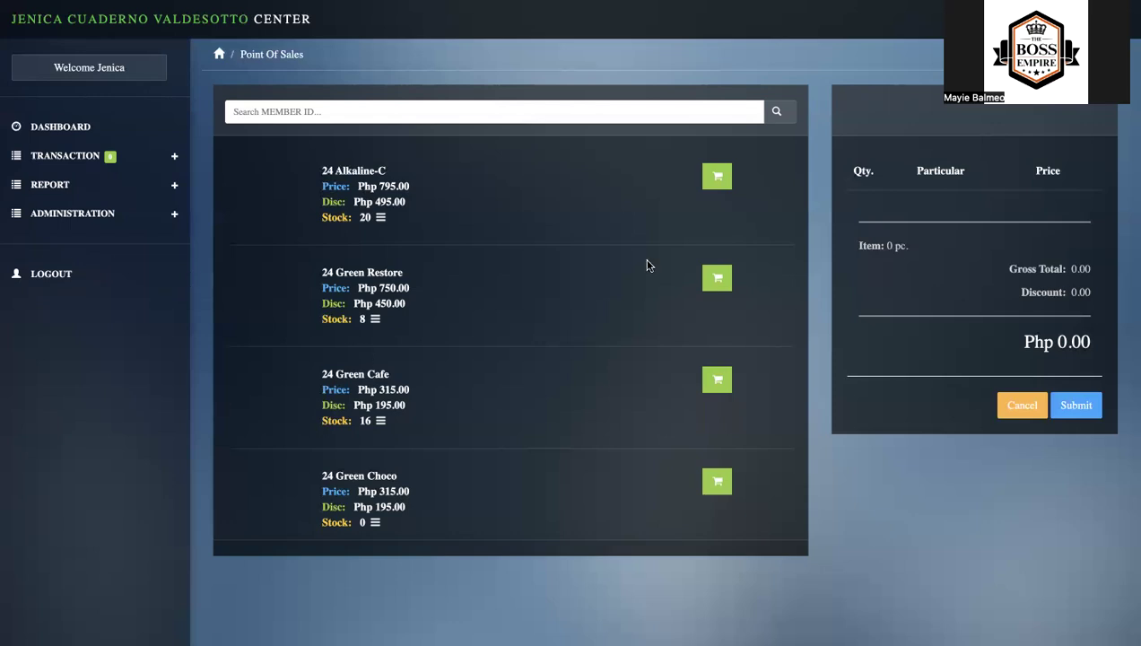
click(779, 112)
click(705, 87)
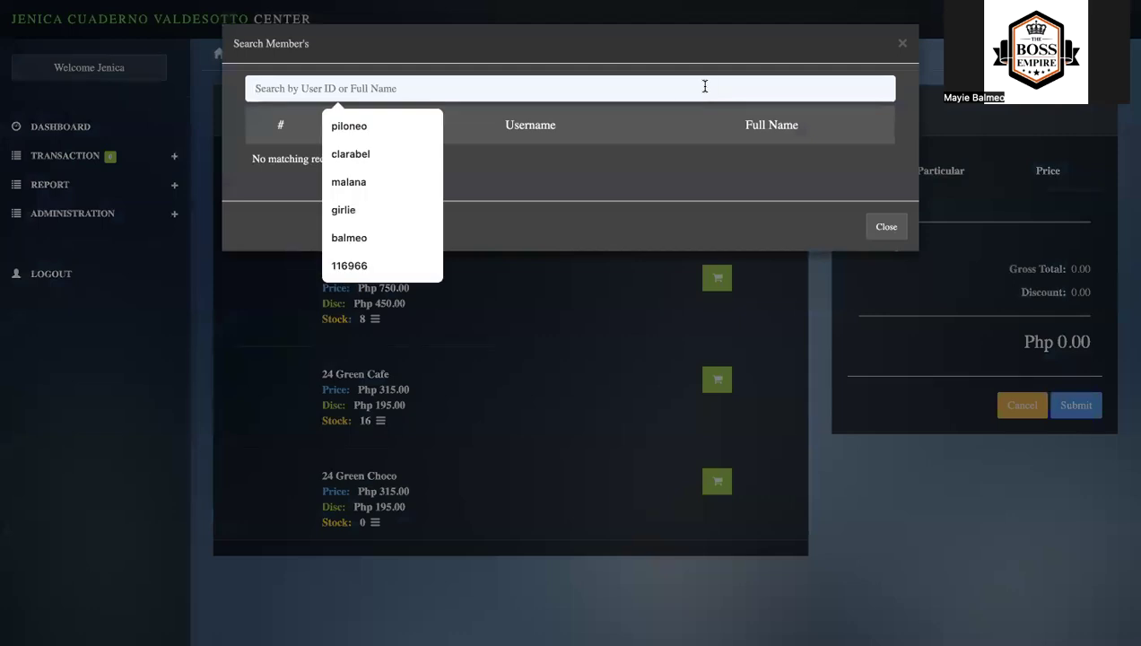
click(764, 309)
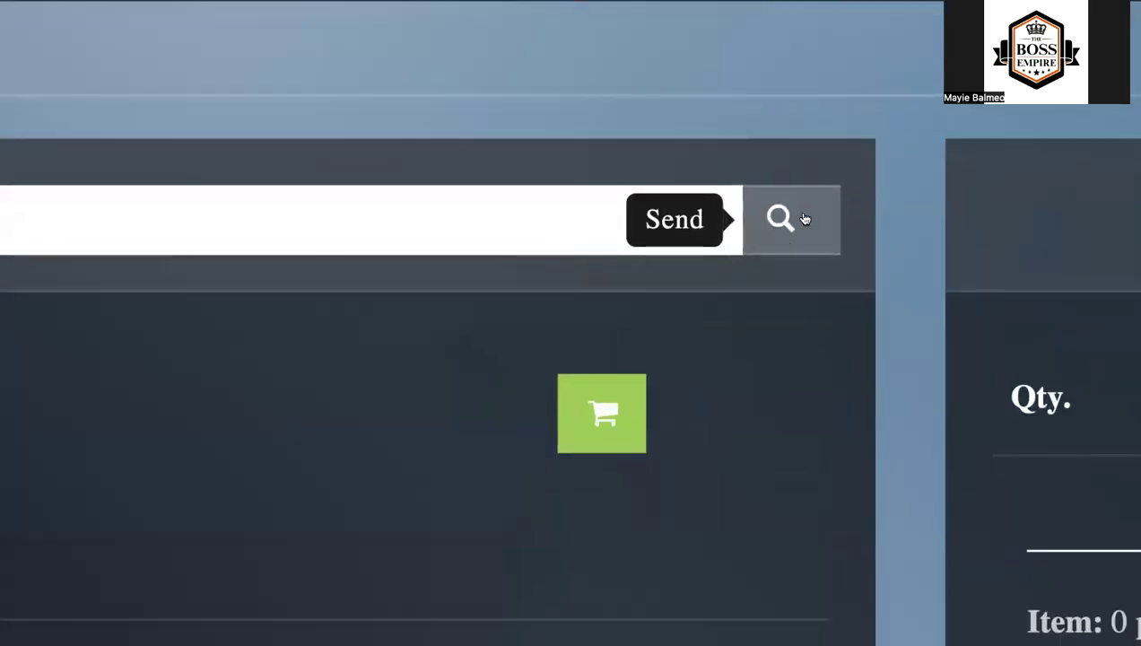
- Search the members by the customer's surname and select the first matching account for the sale
scroll(805, 219, down, 5)
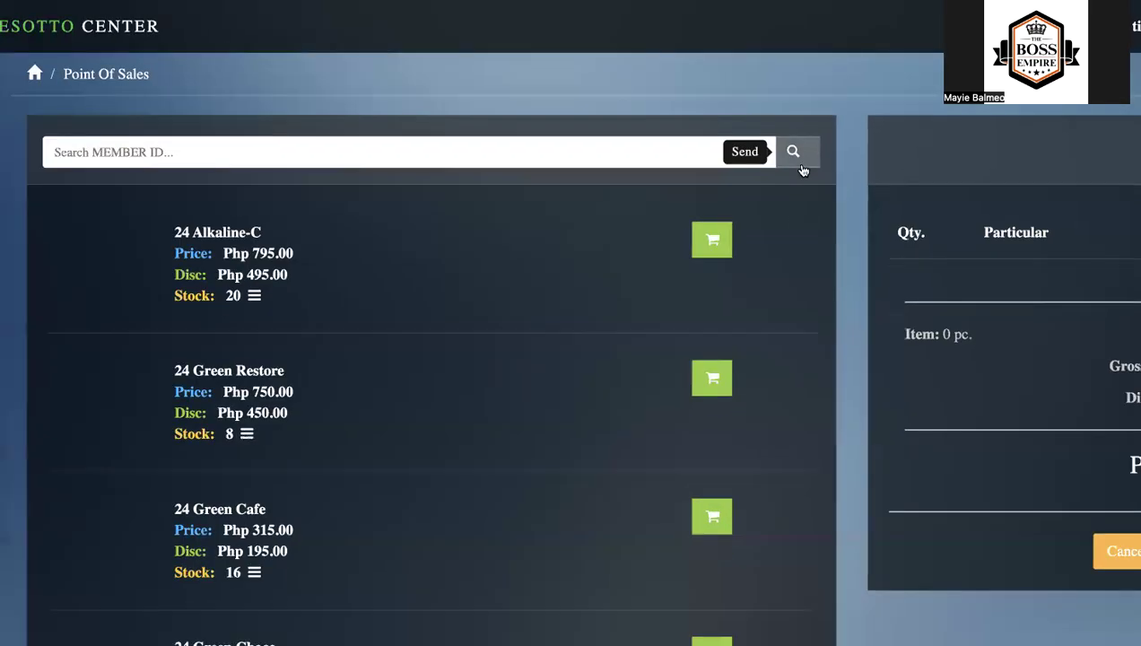
click(808, 157)
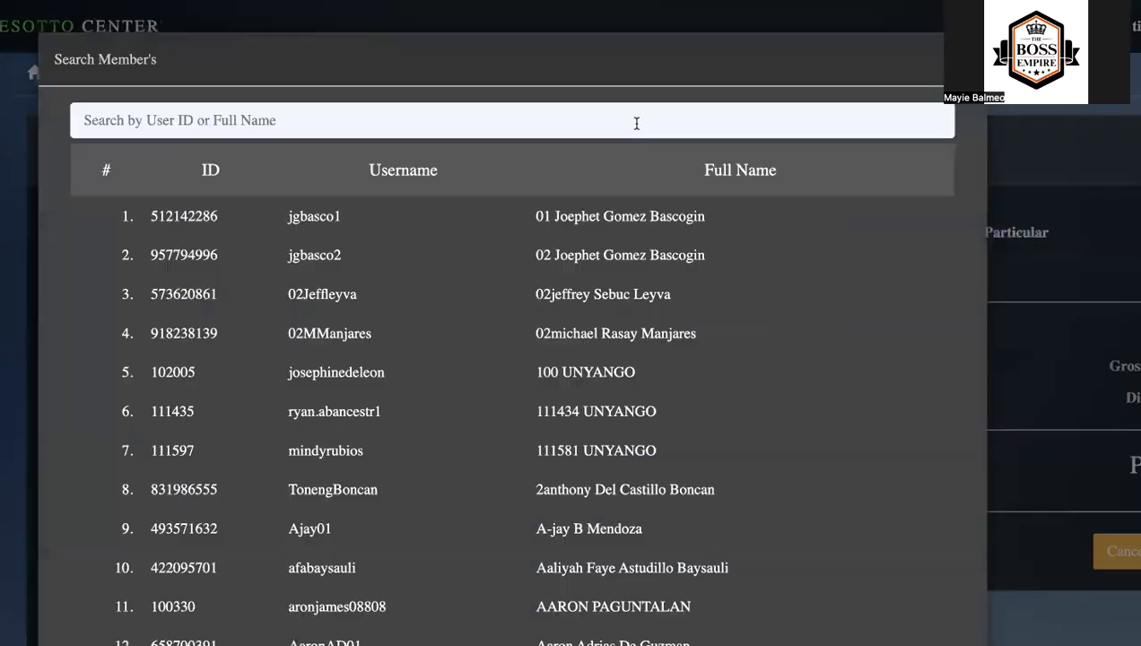
click(636, 123)
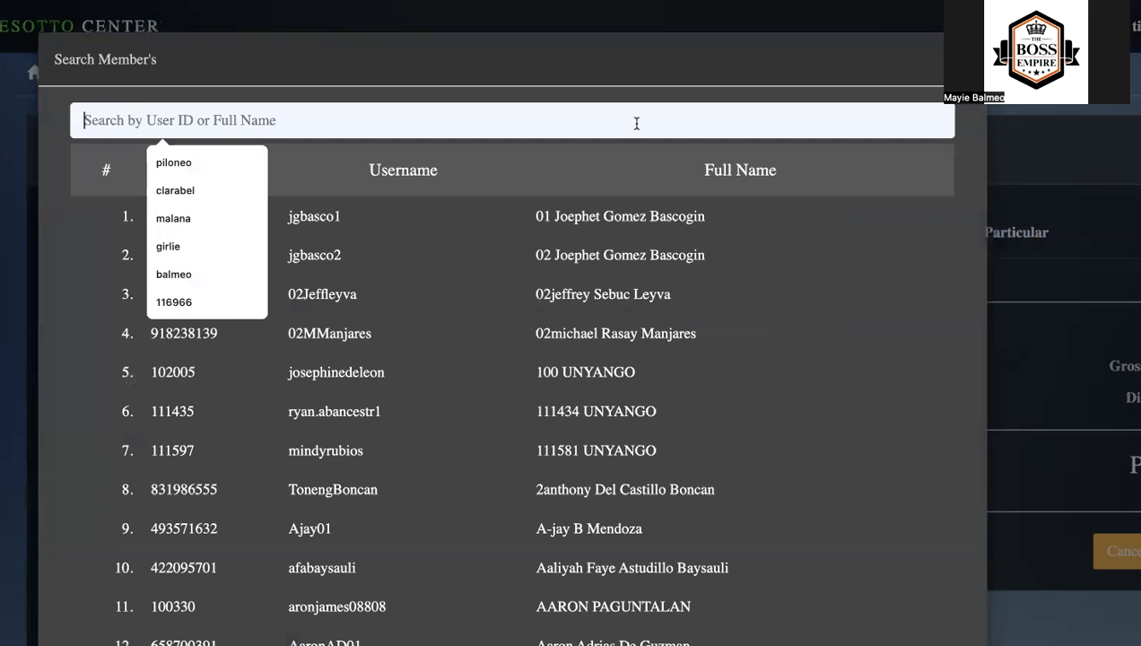
text(VALDE)
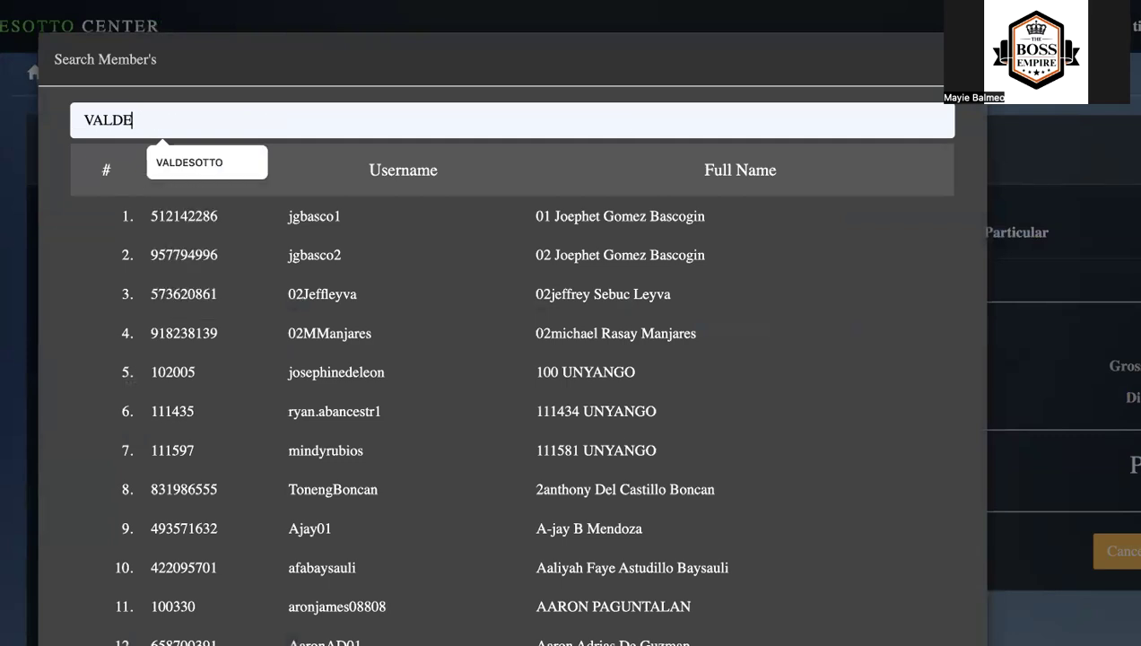
click(209, 164)
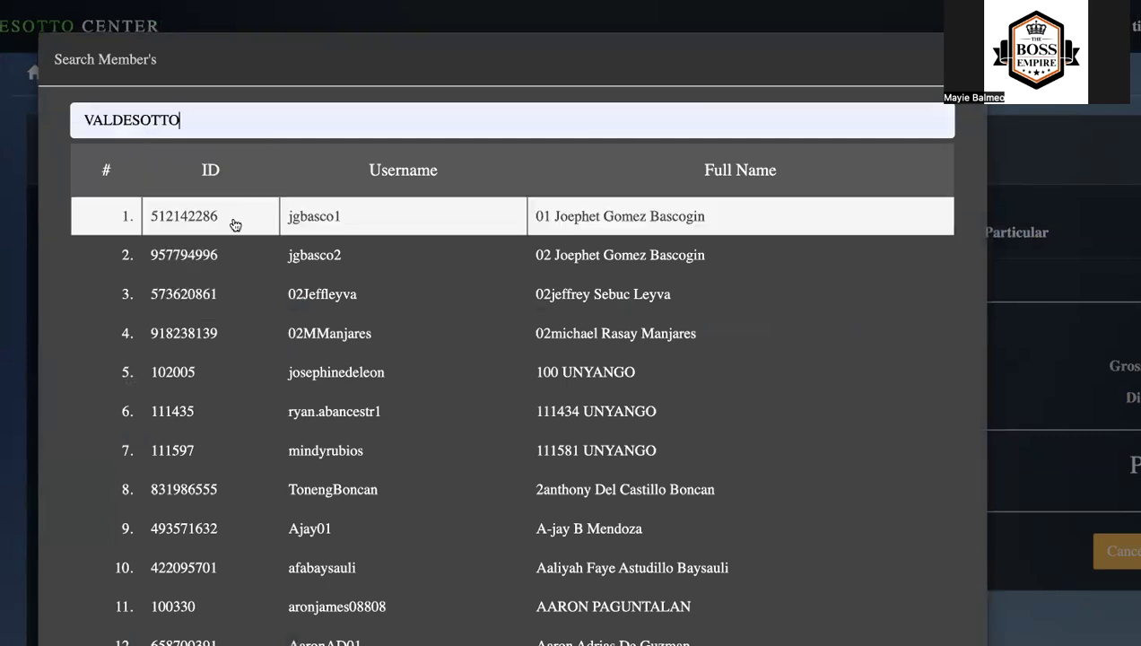
key(Return)
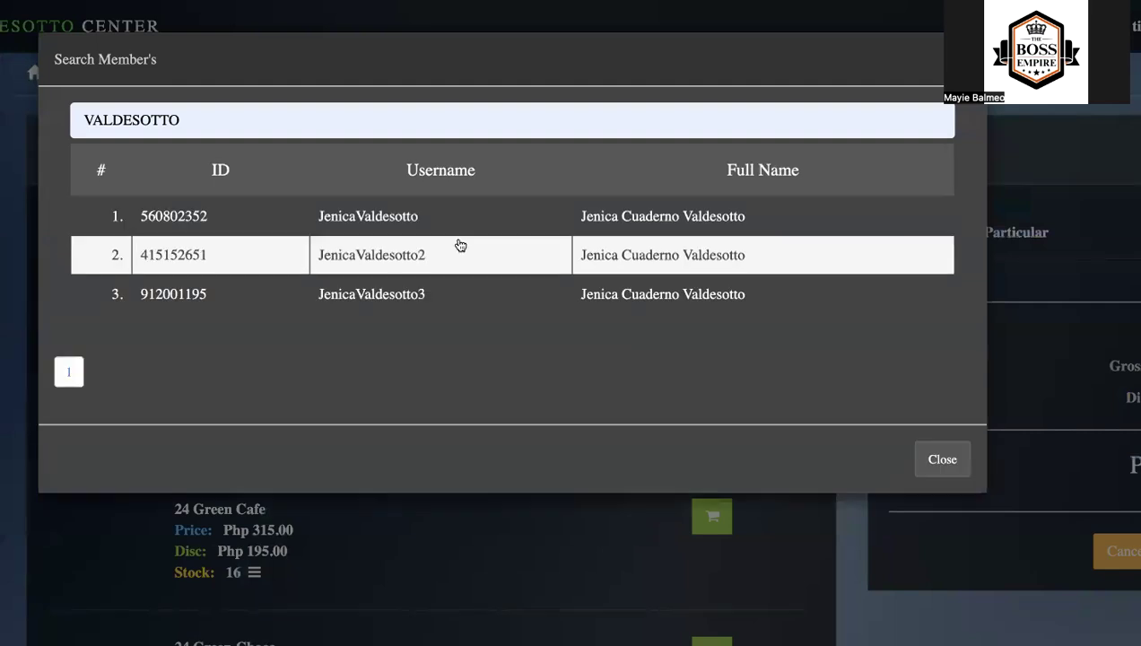
click(198, 218)
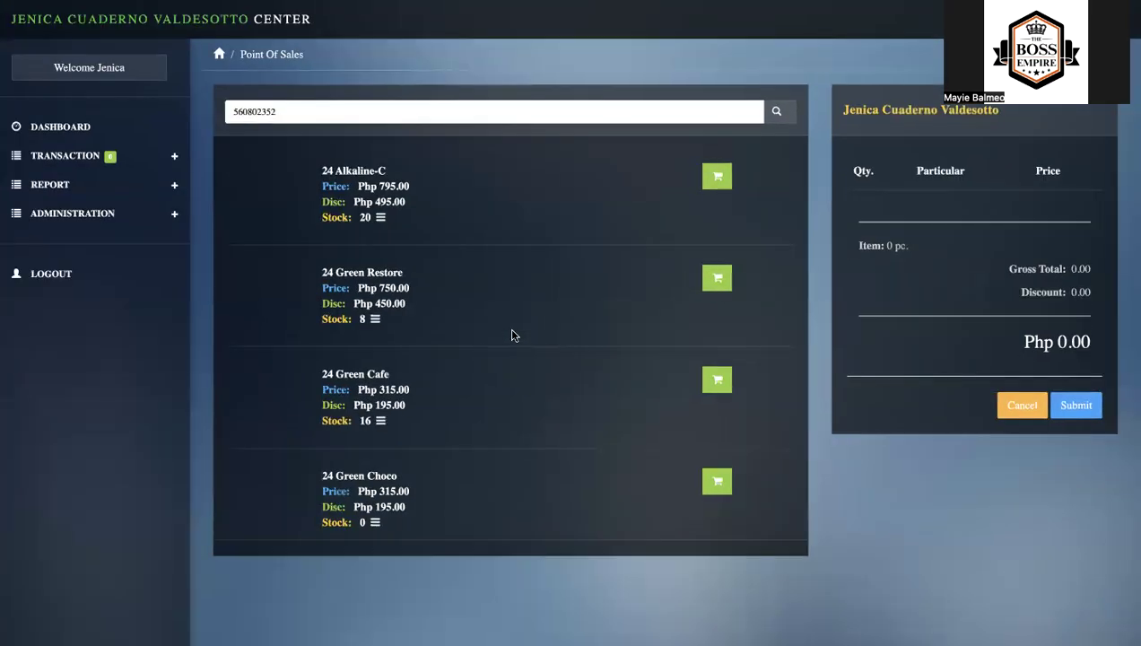
- Add 4 pieces of 24 Alkaline-C to the first account's cart
click(723, 176)
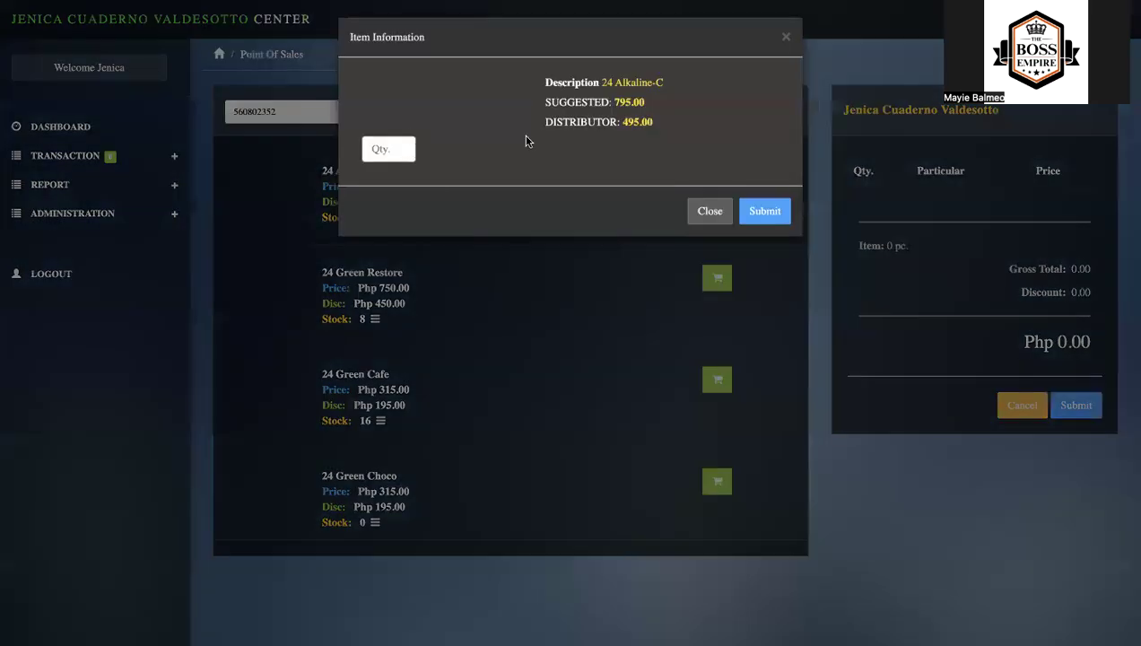
click(395, 152)
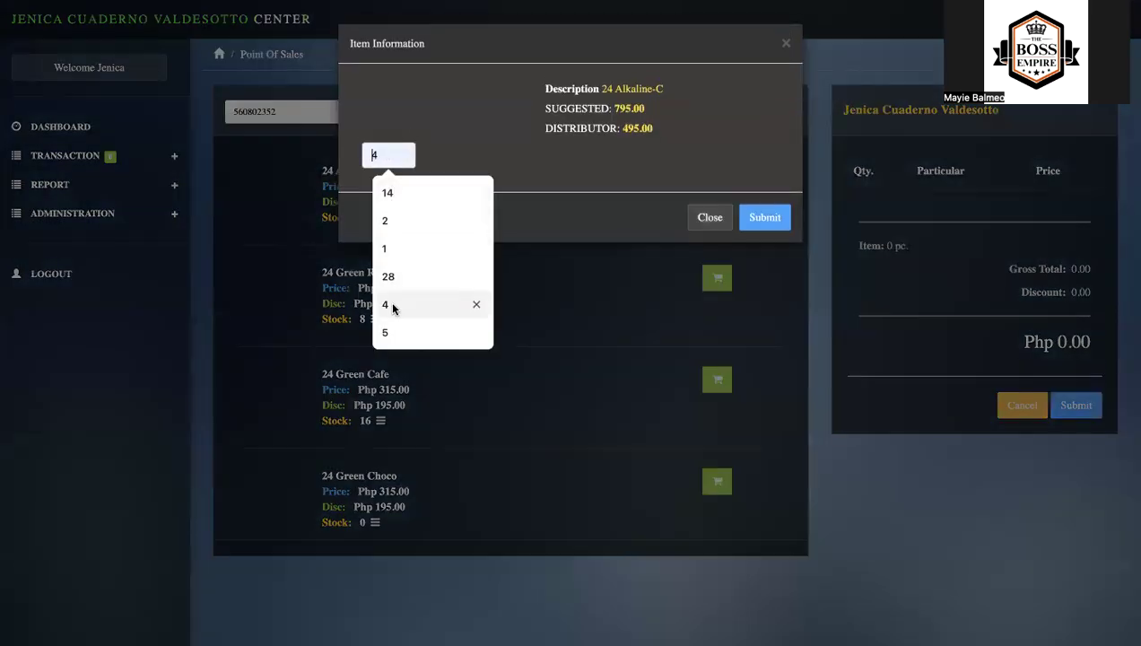
click(421, 304)
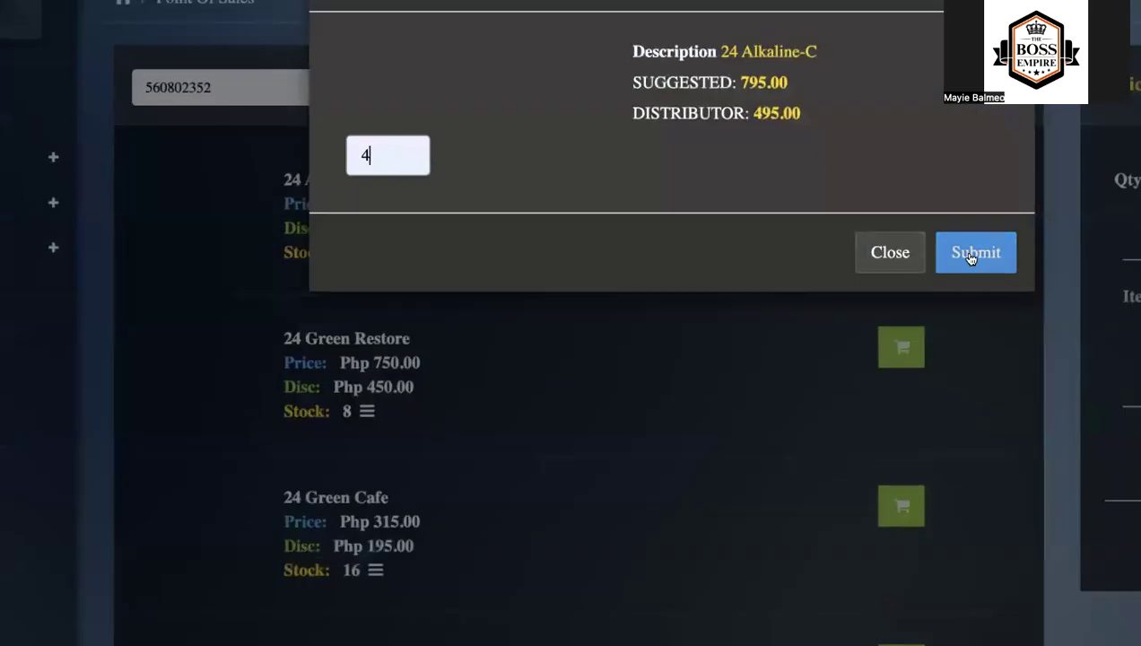
click(763, 220)
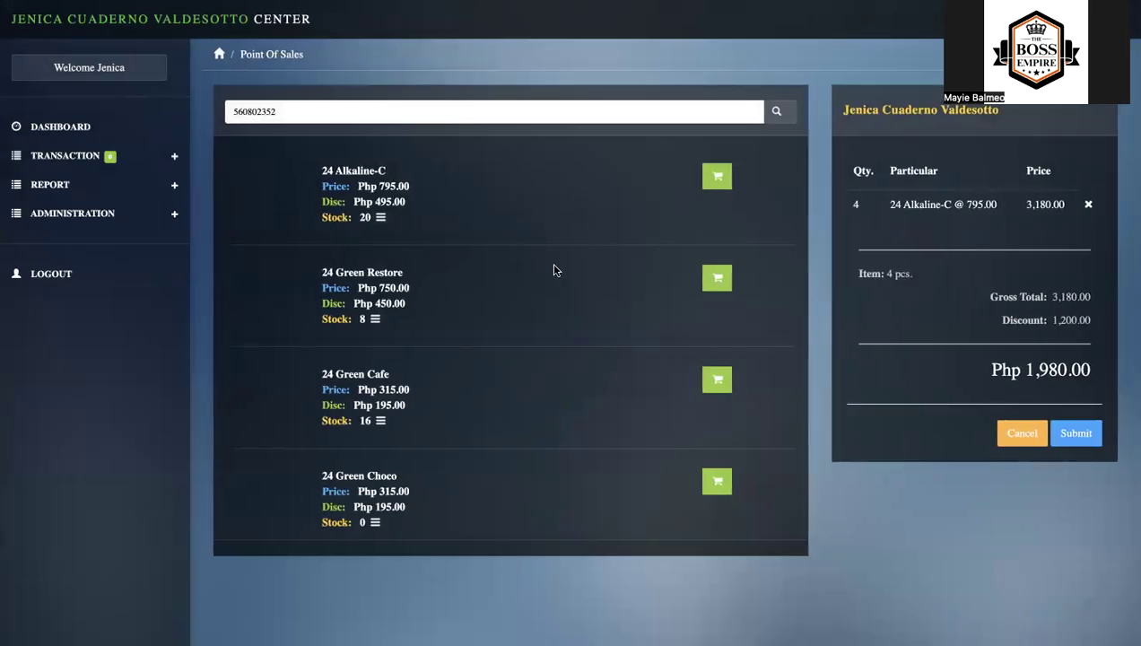
- Add 1 piece of 24 Green Cafe to the first account's cart and process the sales order
click(718, 383)
click(376, 155)
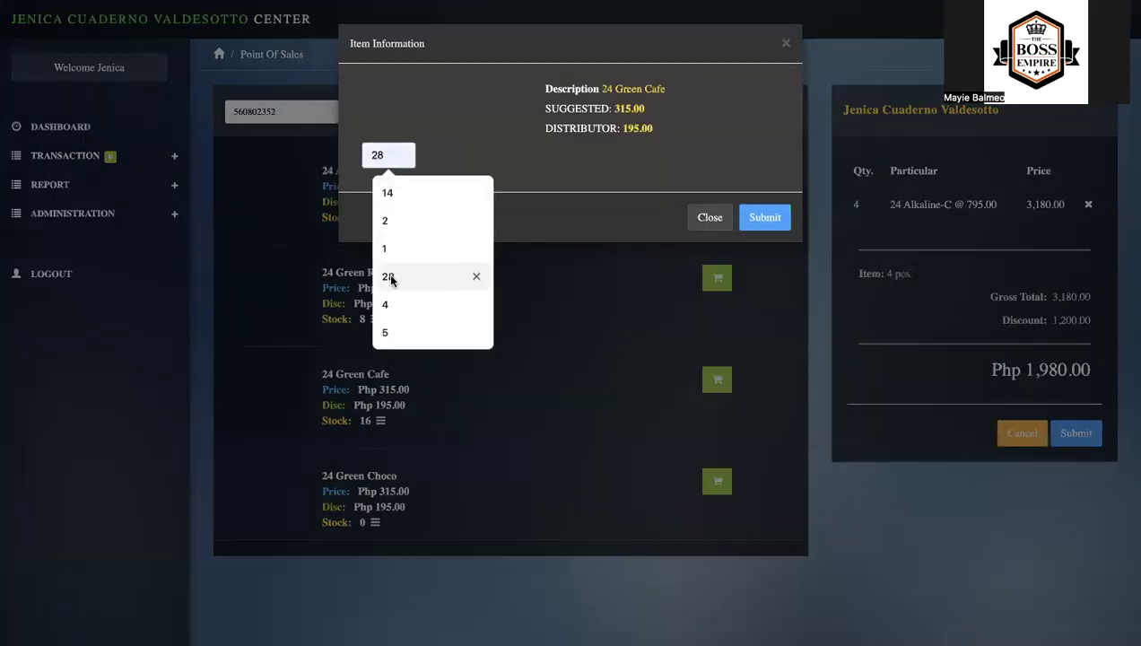
click(391, 251)
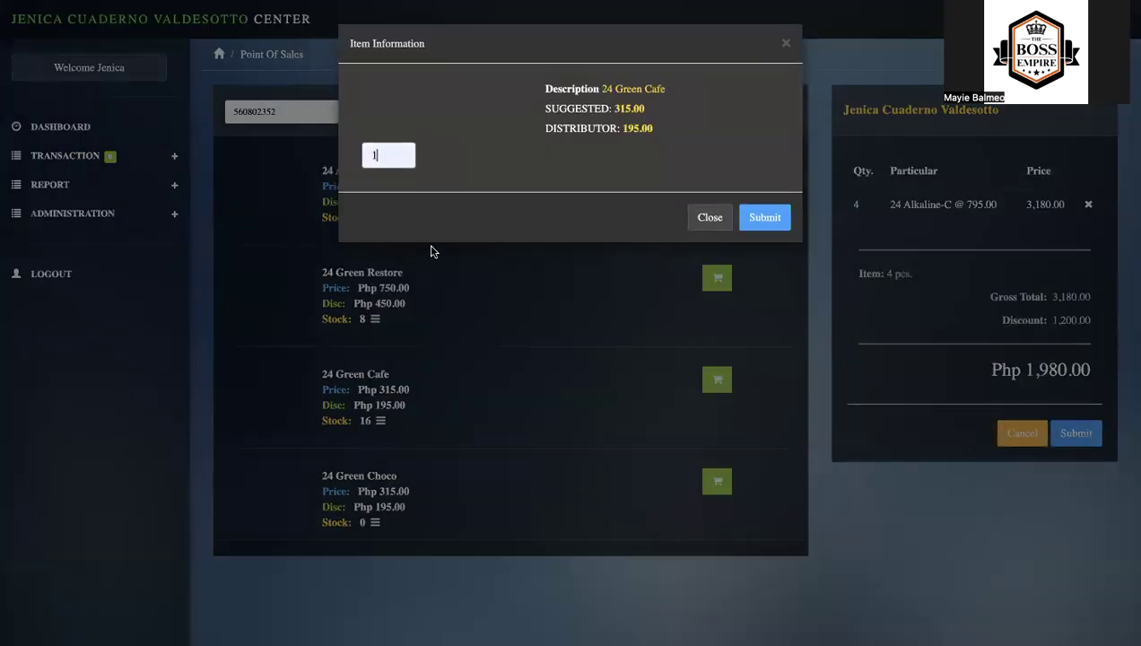
click(764, 218)
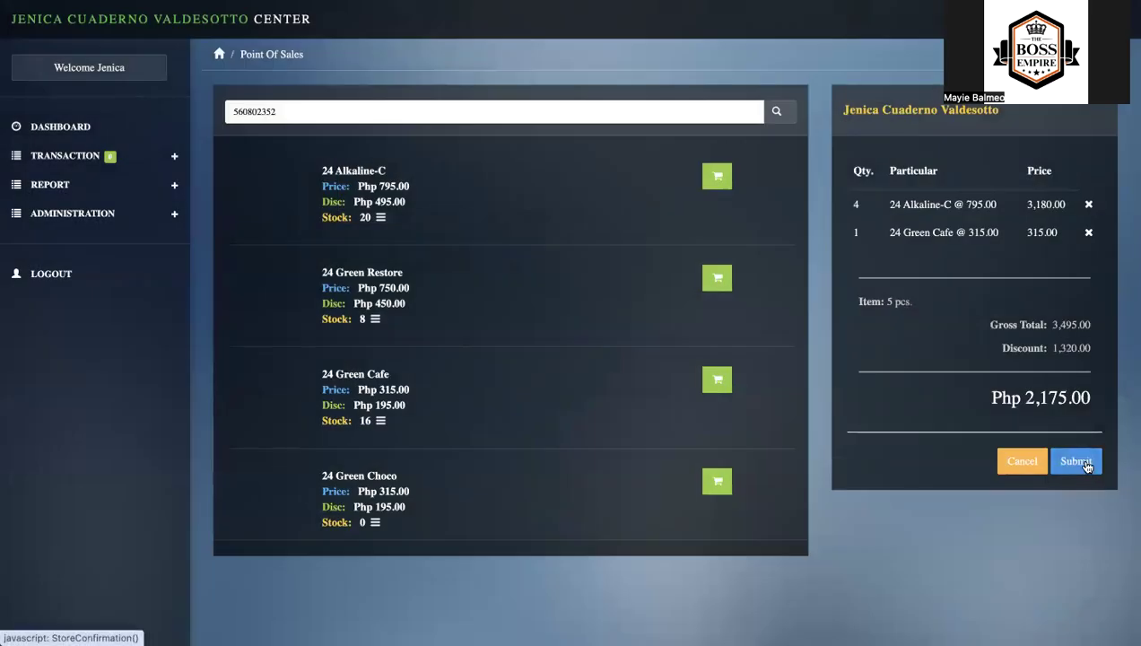
click(1081, 462)
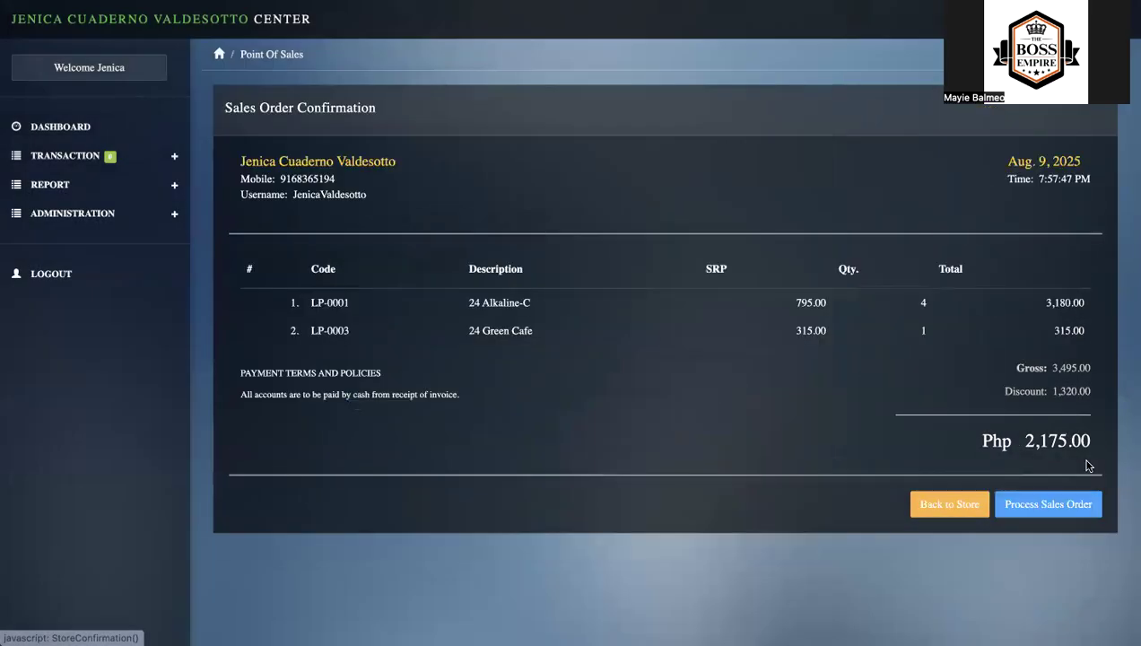
click(1047, 503)
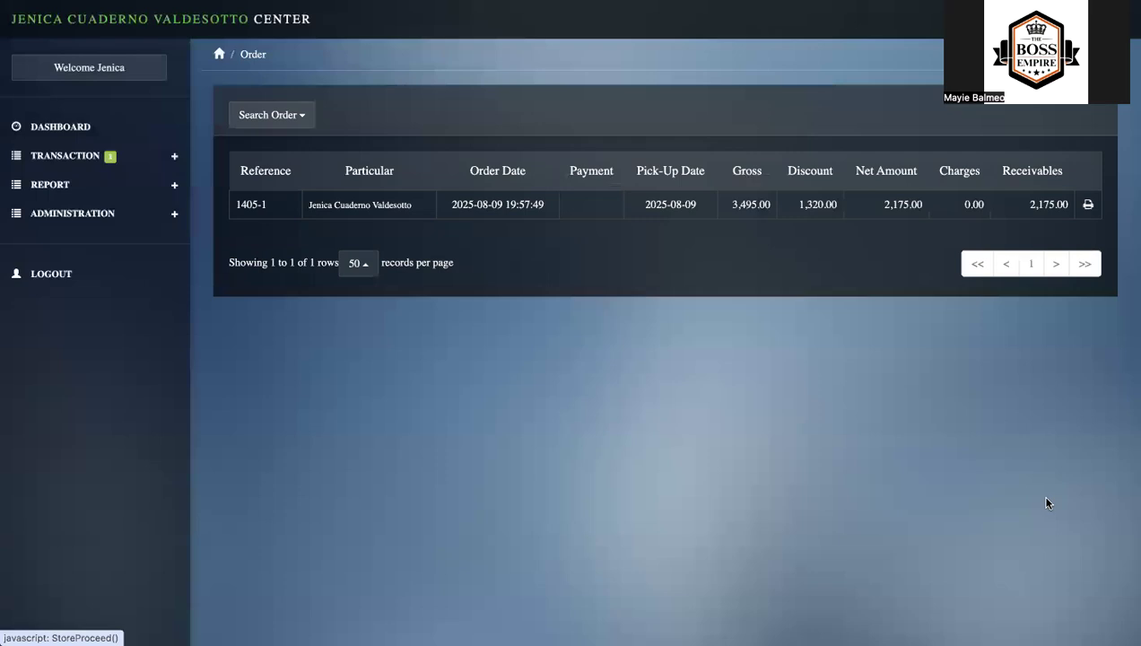
- Start a new POS Member sale and select the customer's second account by searching for the surname
click(173, 156)
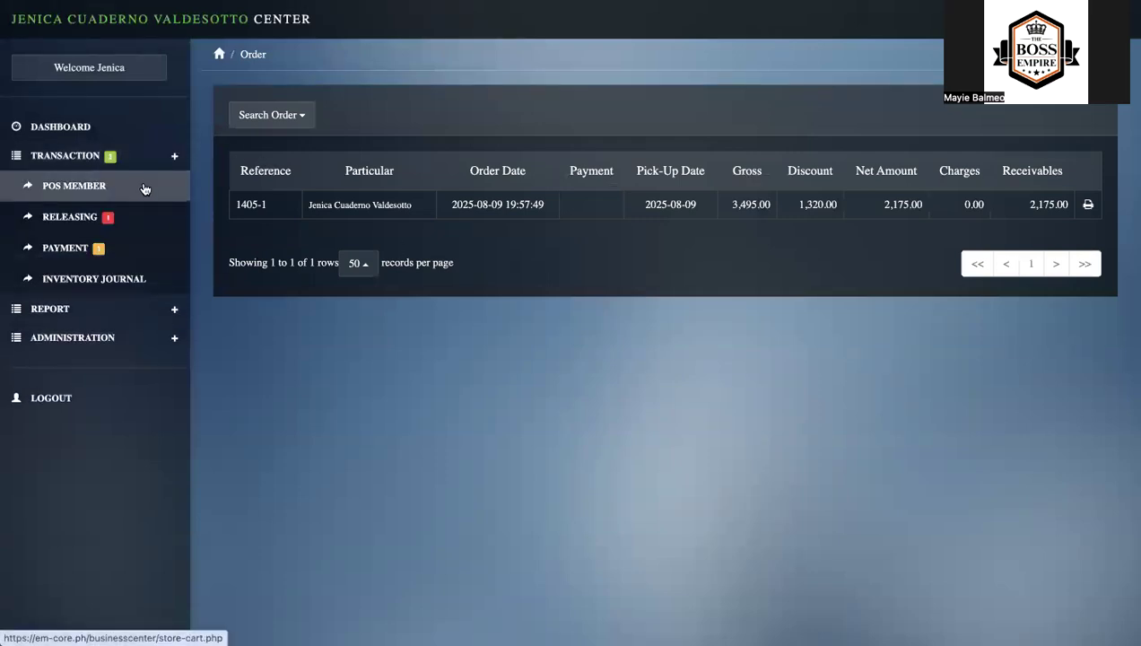
click(145, 187)
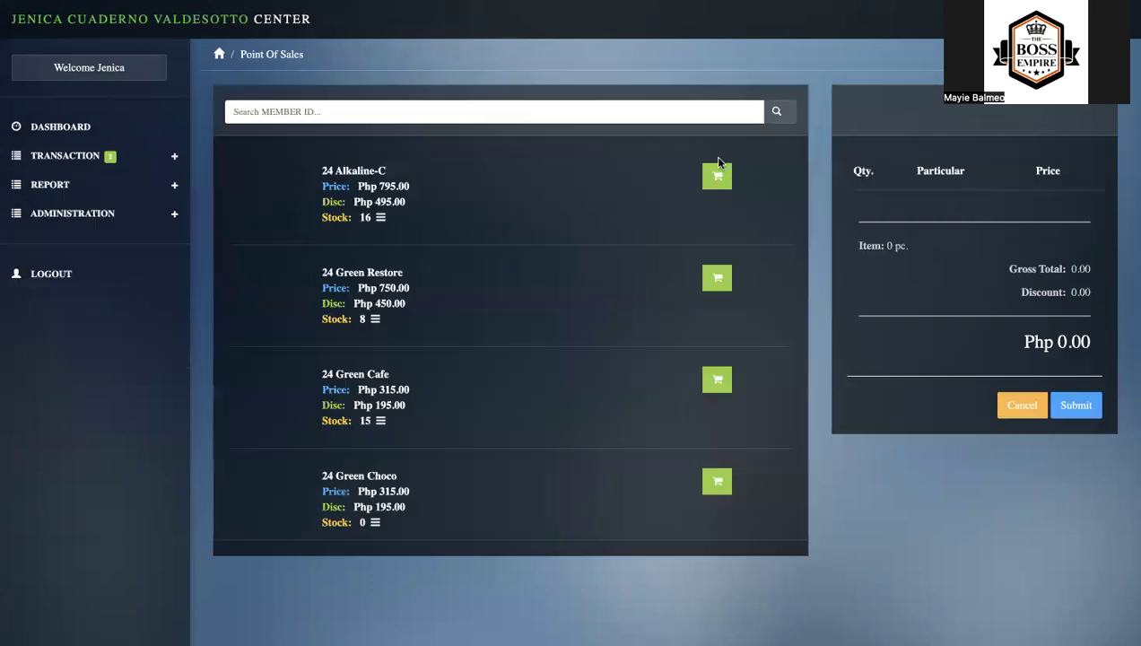
click(779, 111)
click(771, 82)
text(VALDESOTTO)
click(370, 125)
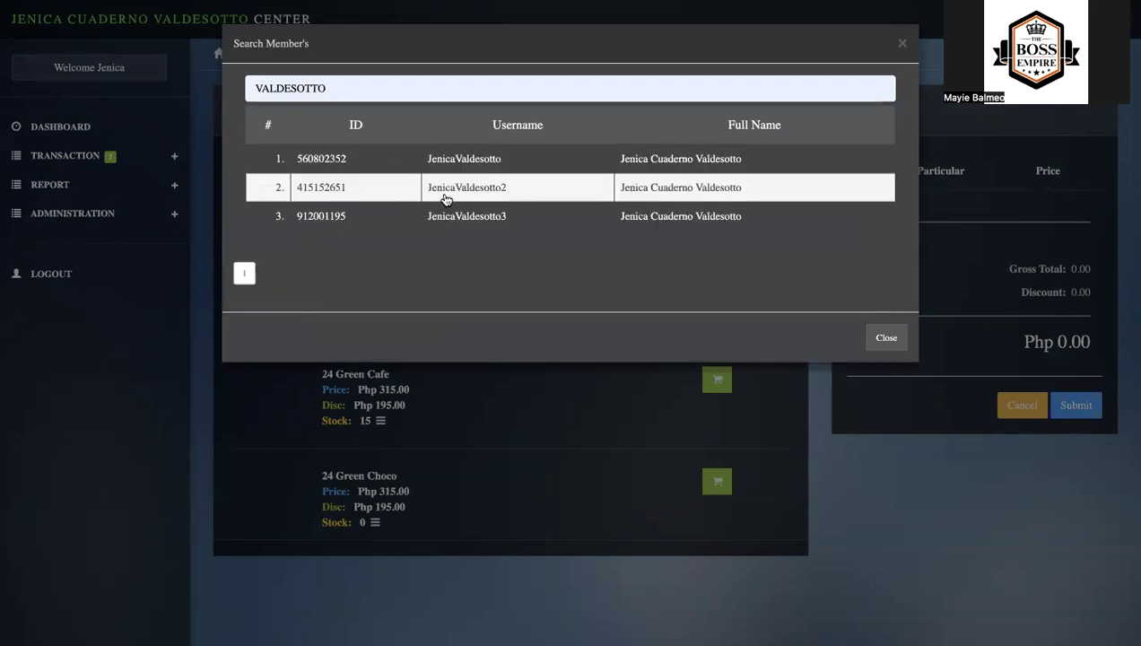
click(445, 199)
- Add 4 pieces of 24 Alkaline-C to the second account's cart
click(716, 175)
click(392, 154)
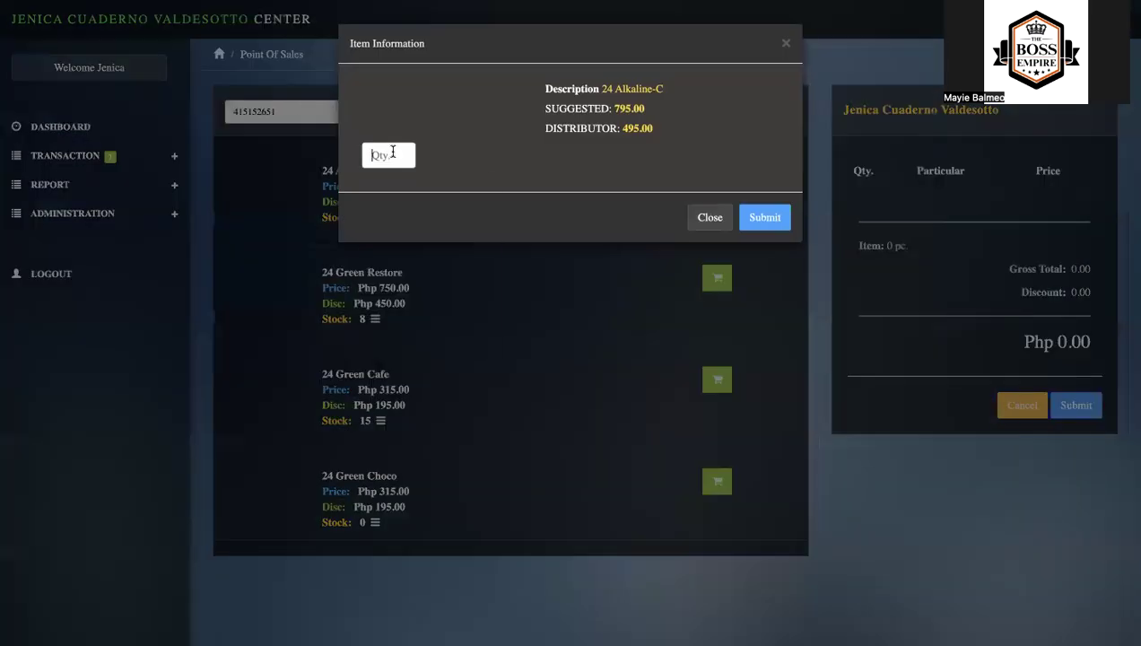
click(394, 307)
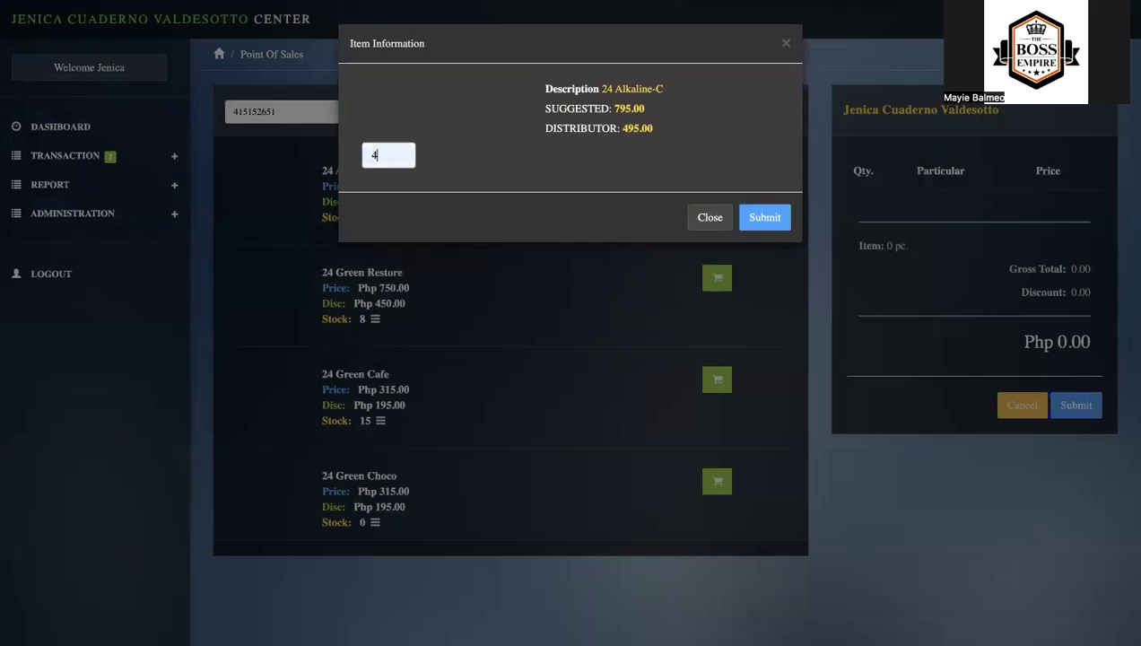
click(765, 218)
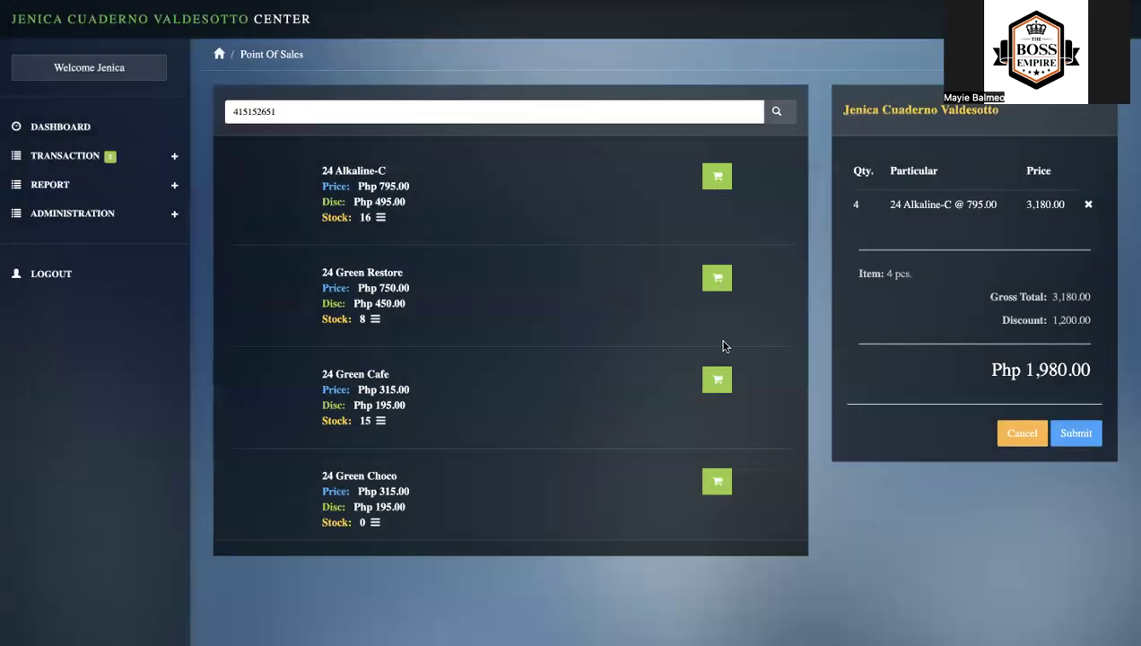
- Add 1 piece of 24 Green Cafe to the second account's cart and process the sales order
click(717, 378)
click(400, 160)
text(1)
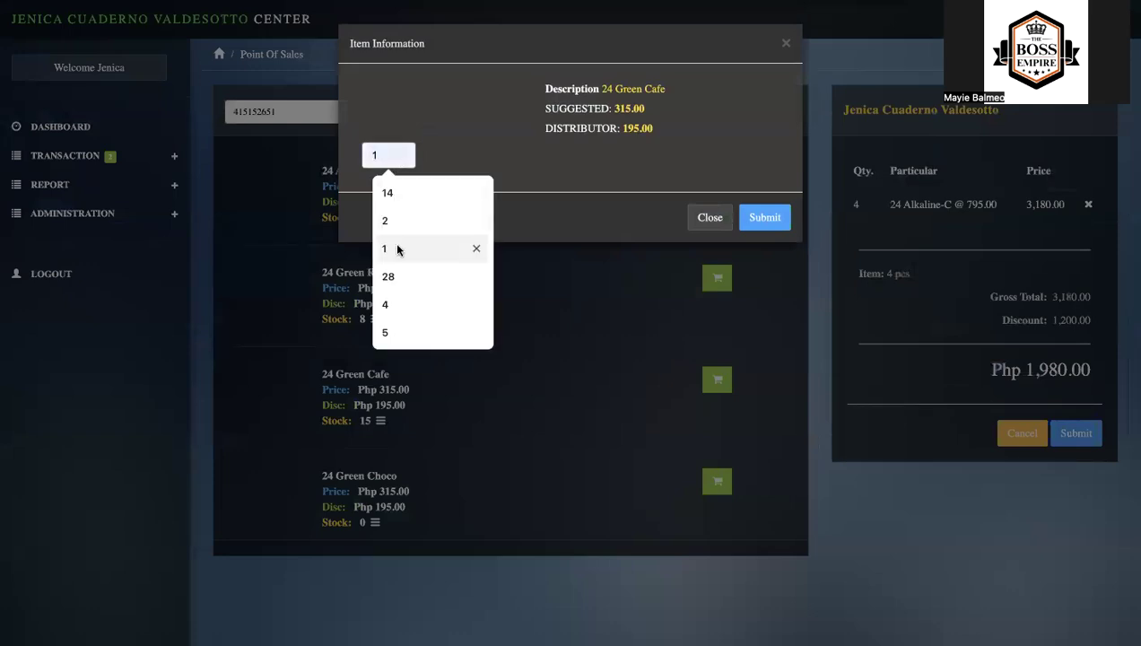
click(765, 218)
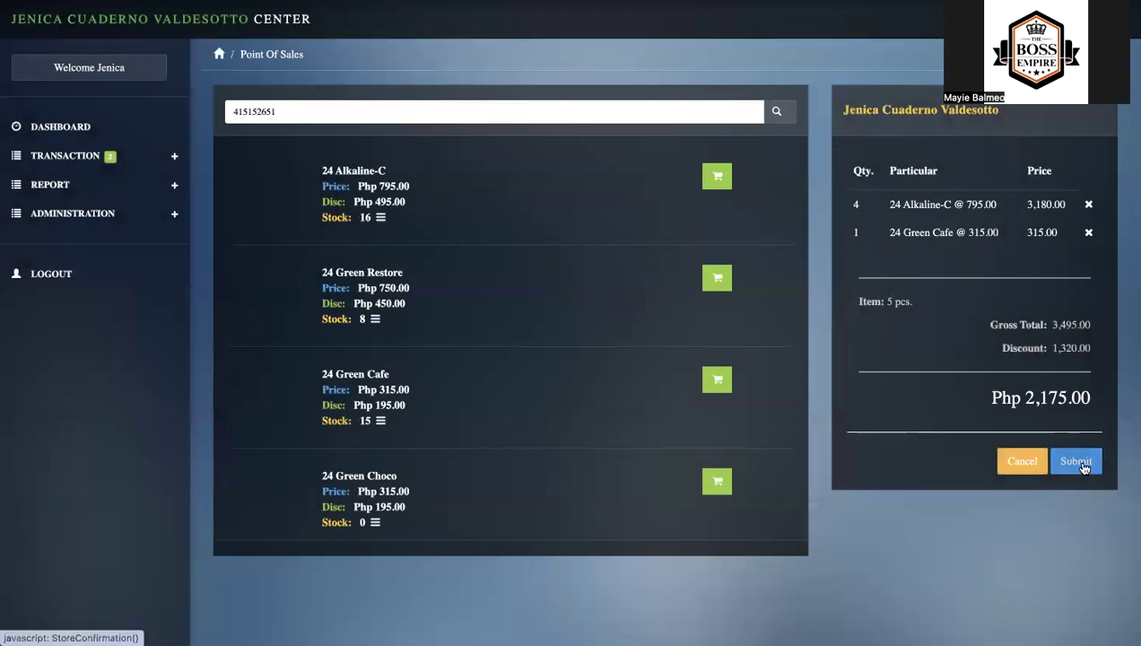
click(1078, 464)
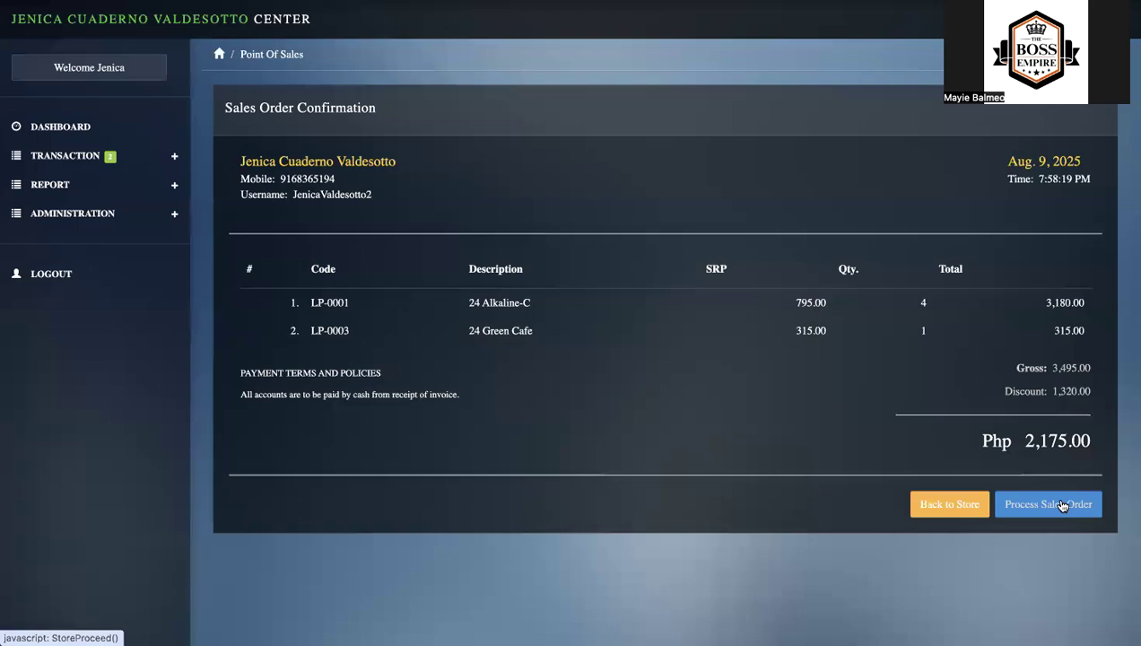
click(1062, 505)
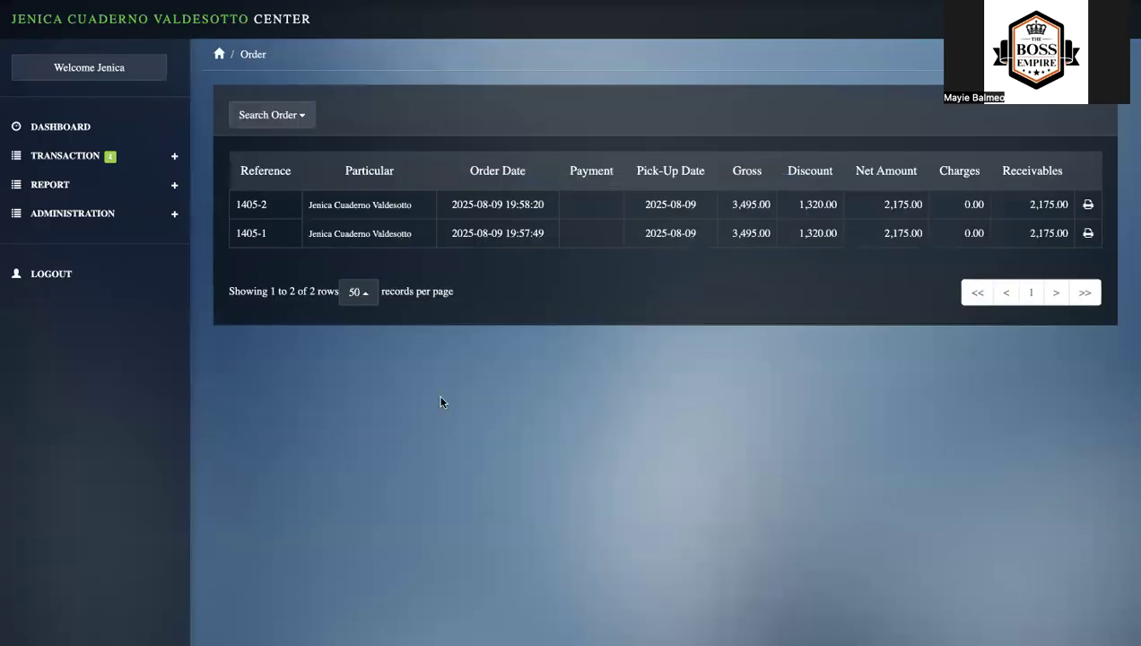
- Start a new POS Member sale and select the customer's third account by searching for the surname
click(175, 157)
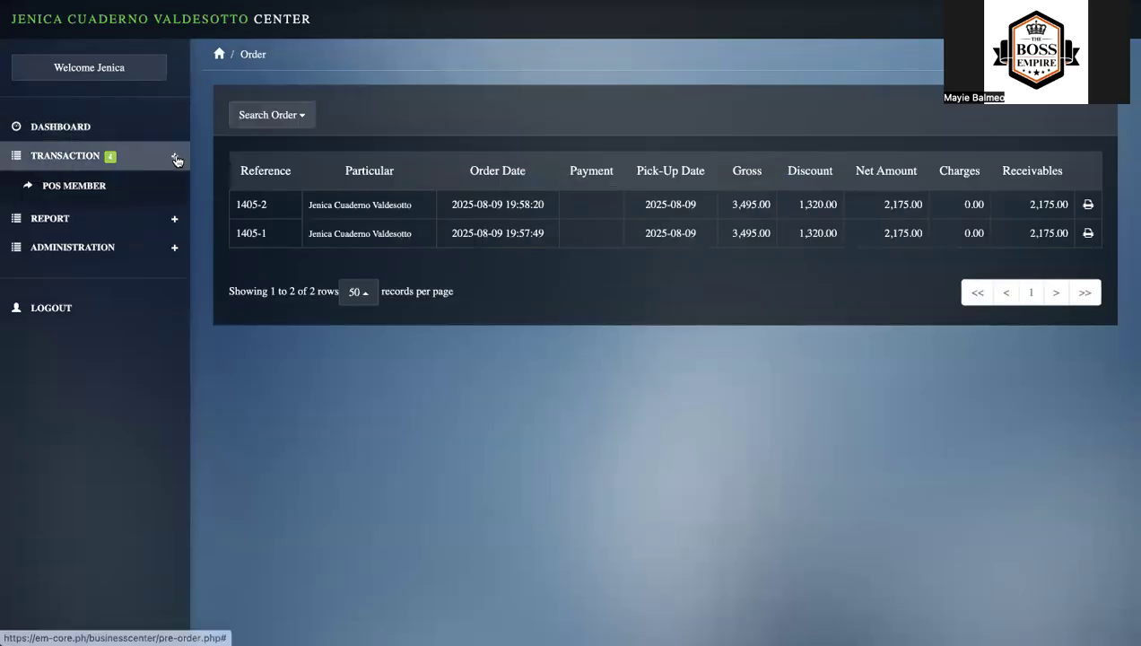
click(126, 187)
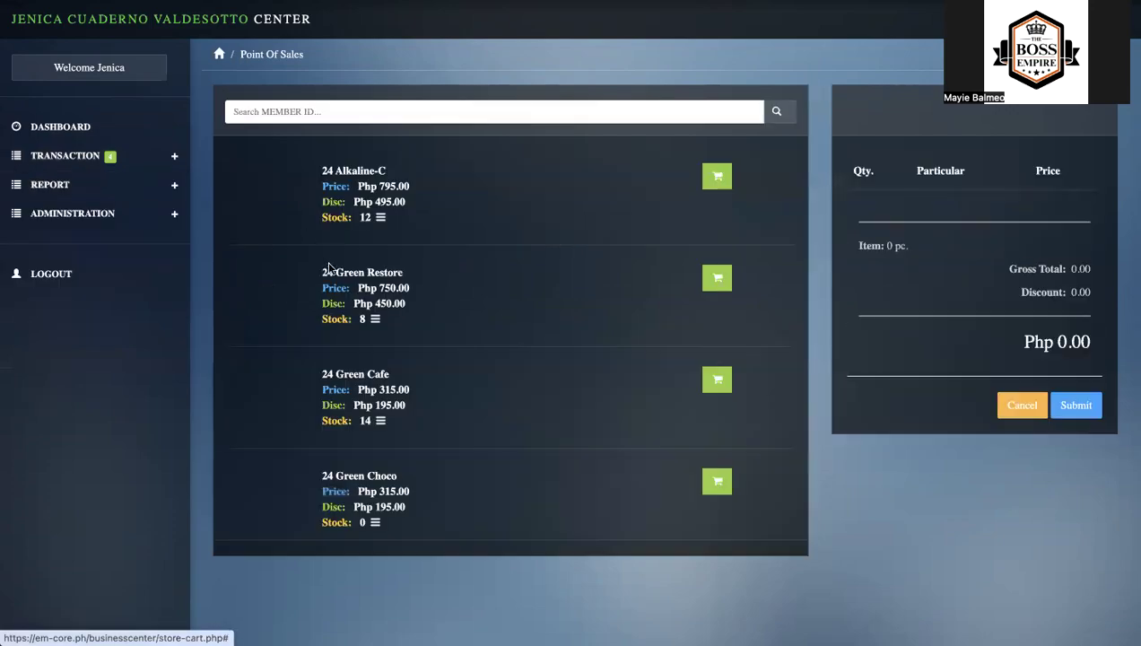
click(779, 112)
click(748, 83)
text(VALDESOTTO)
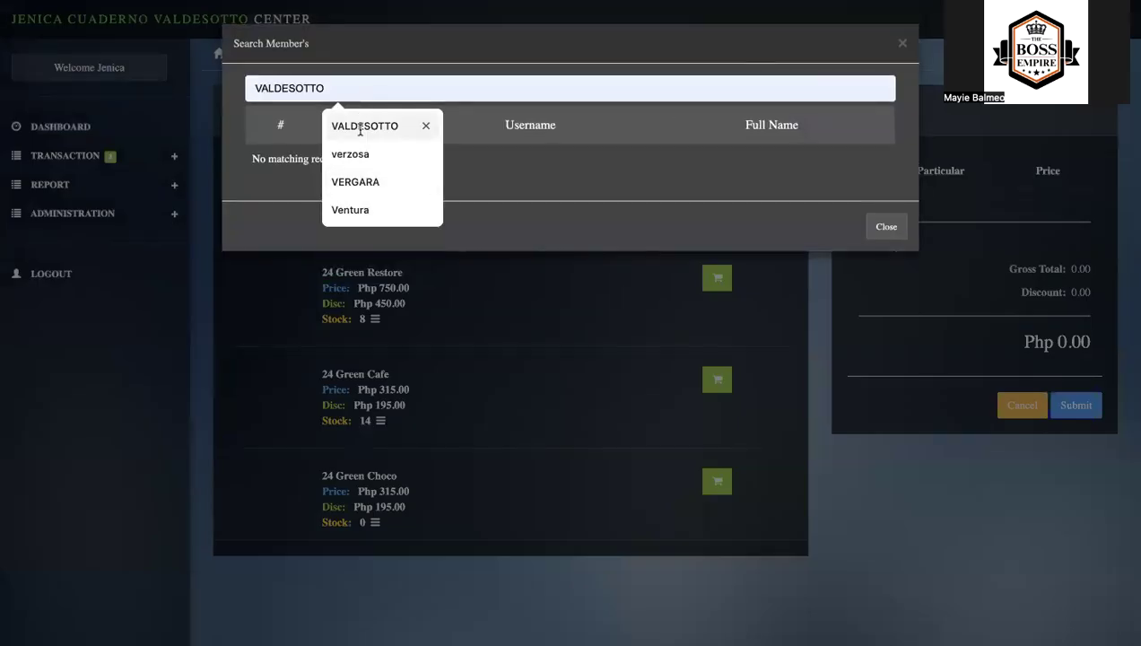
click(359, 128)
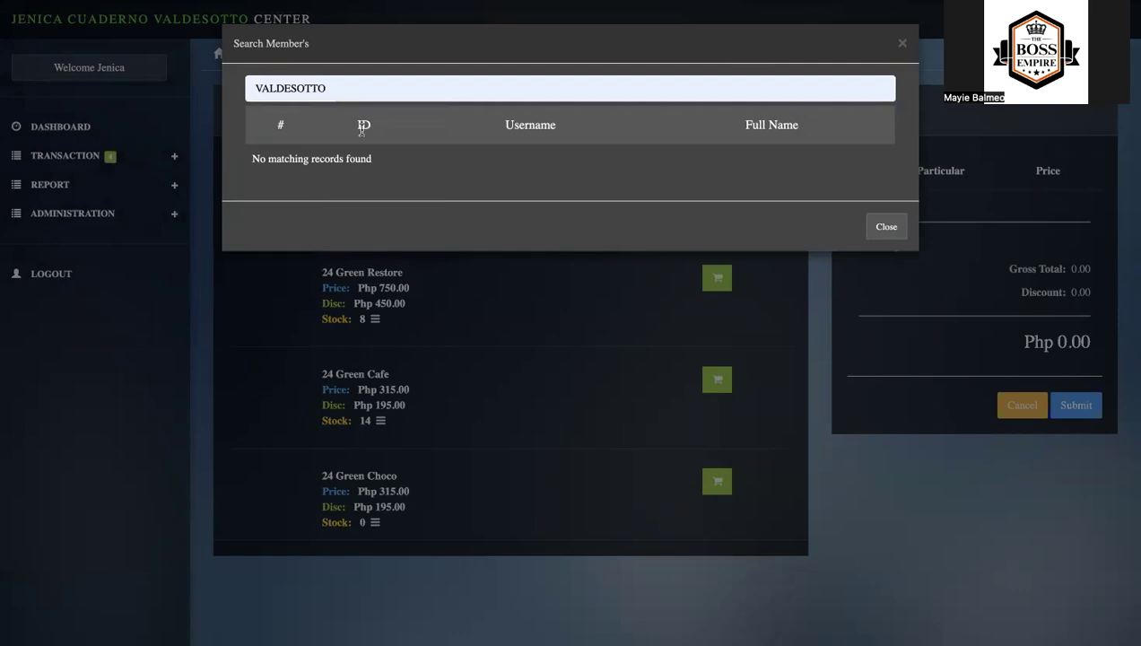
key(Return)
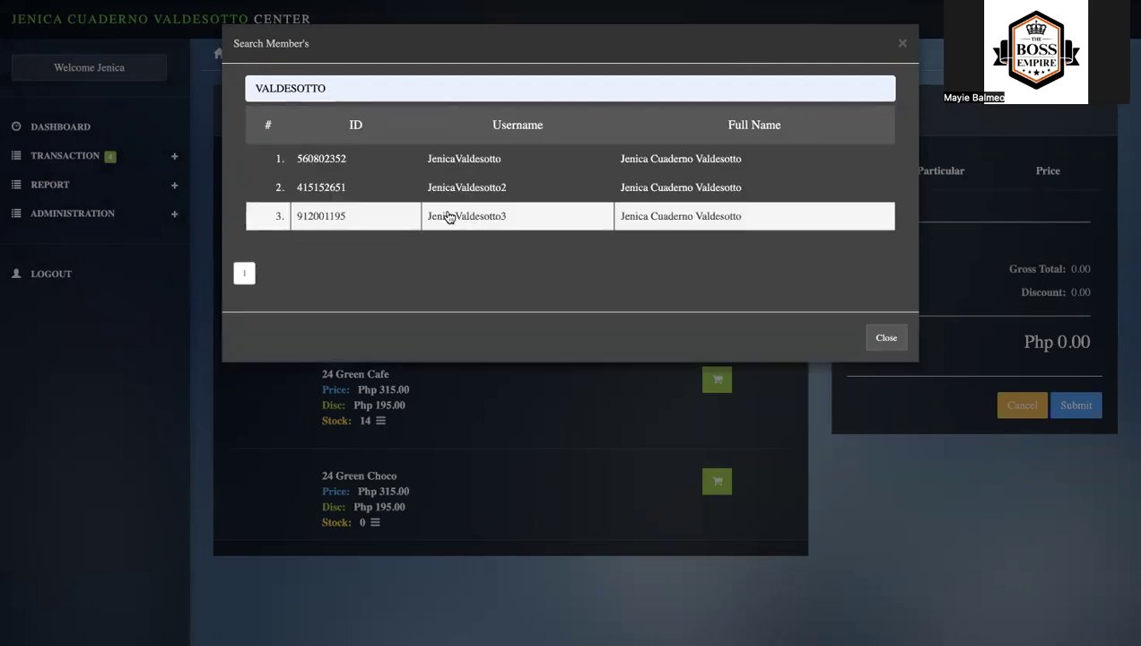
click(448, 218)
- Add 4 pieces of 24 Alkaline-C to the third account's cart
click(717, 175)
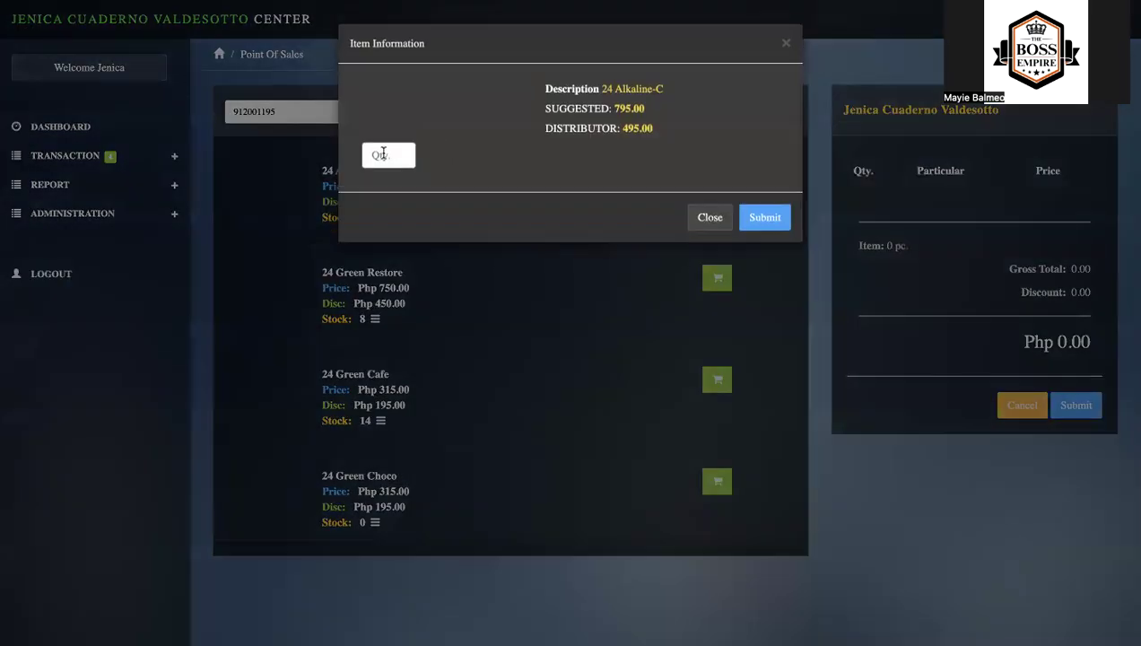
click(391, 153)
click(421, 305)
click(763, 218)
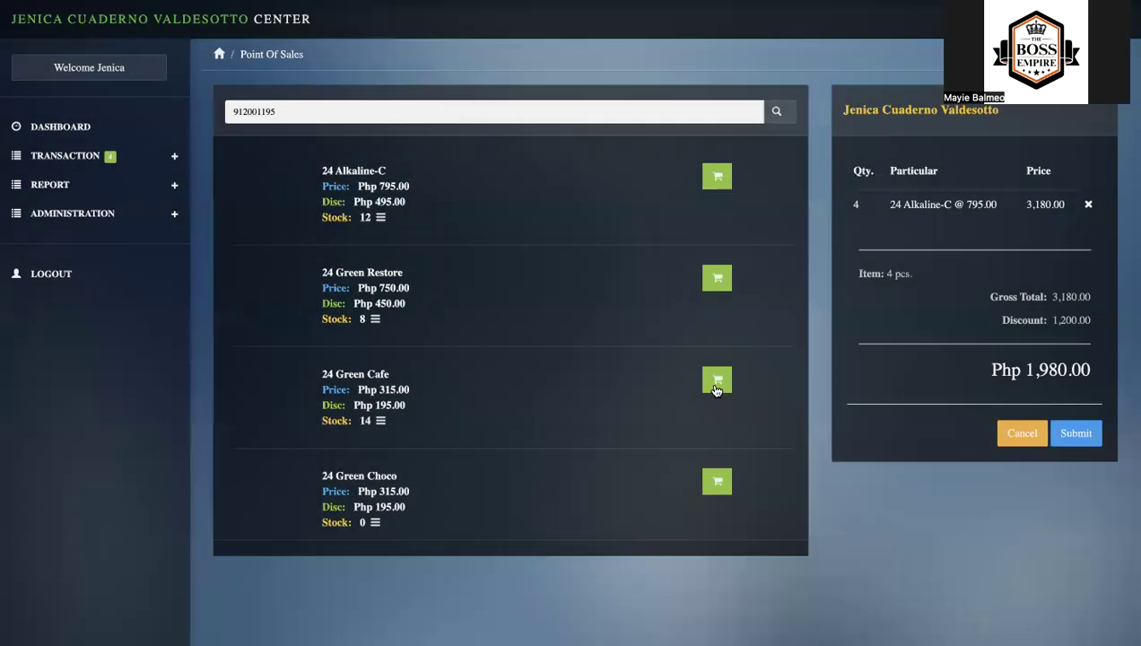
- Add 1 piece of 24 Green Cafe to the third account's cart and process the sales order
click(717, 380)
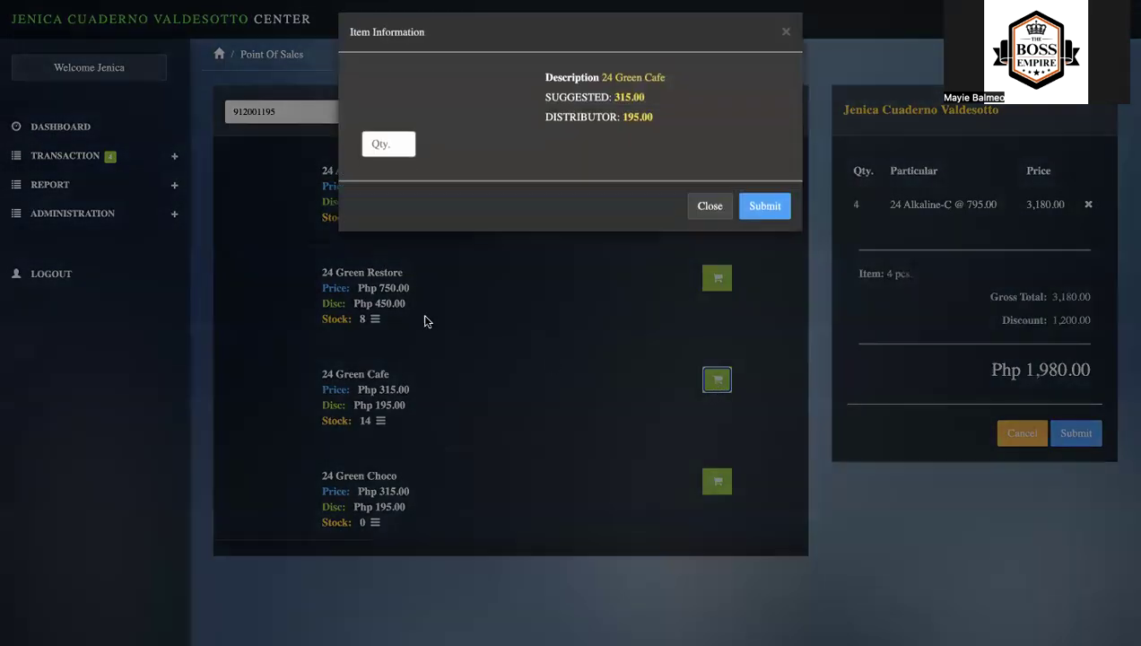
click(380, 155)
click(395, 249)
click(766, 218)
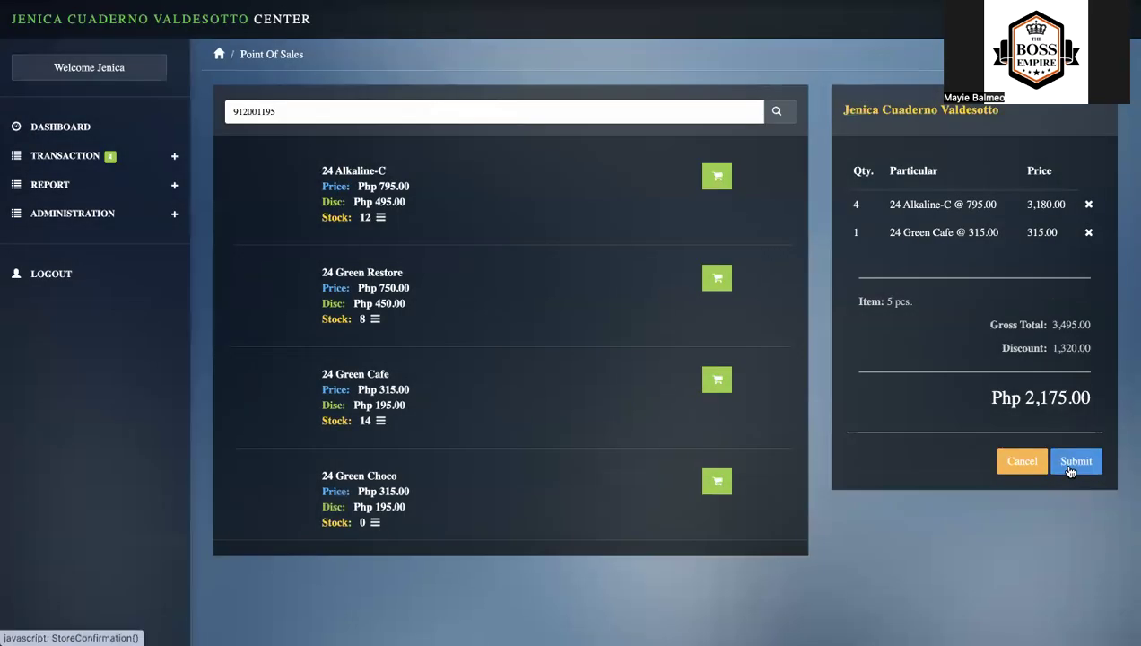
click(1075, 459)
click(1048, 505)
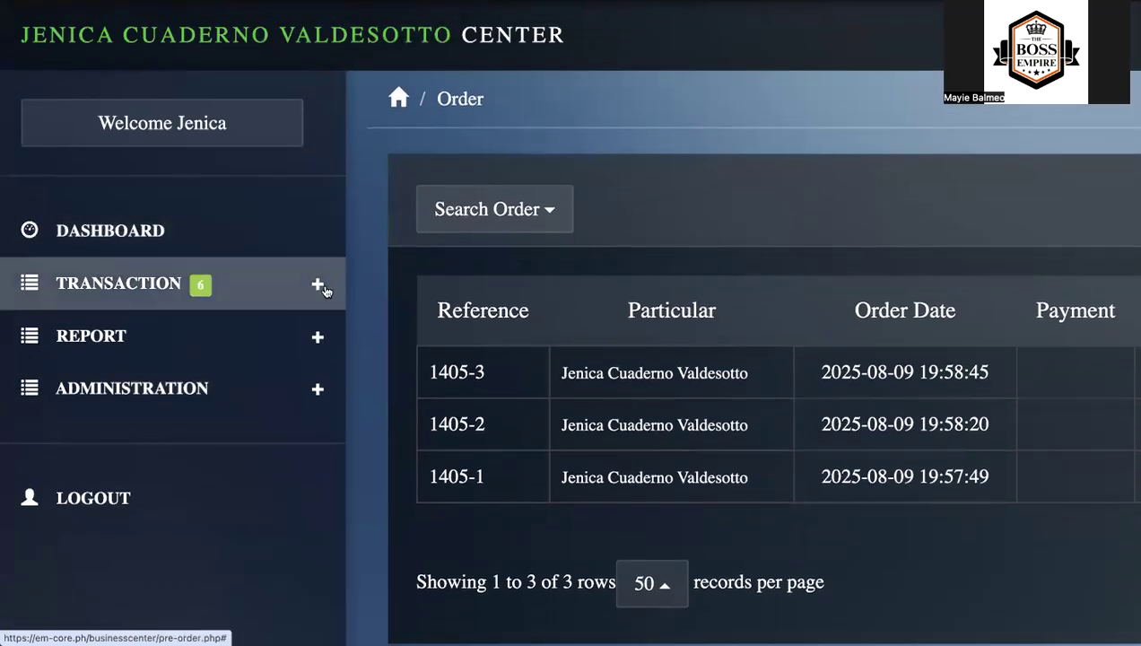
- View the newest order's details in Releasing and its cancellation form, and dismiss the form without cancelling the order
click(319, 287)
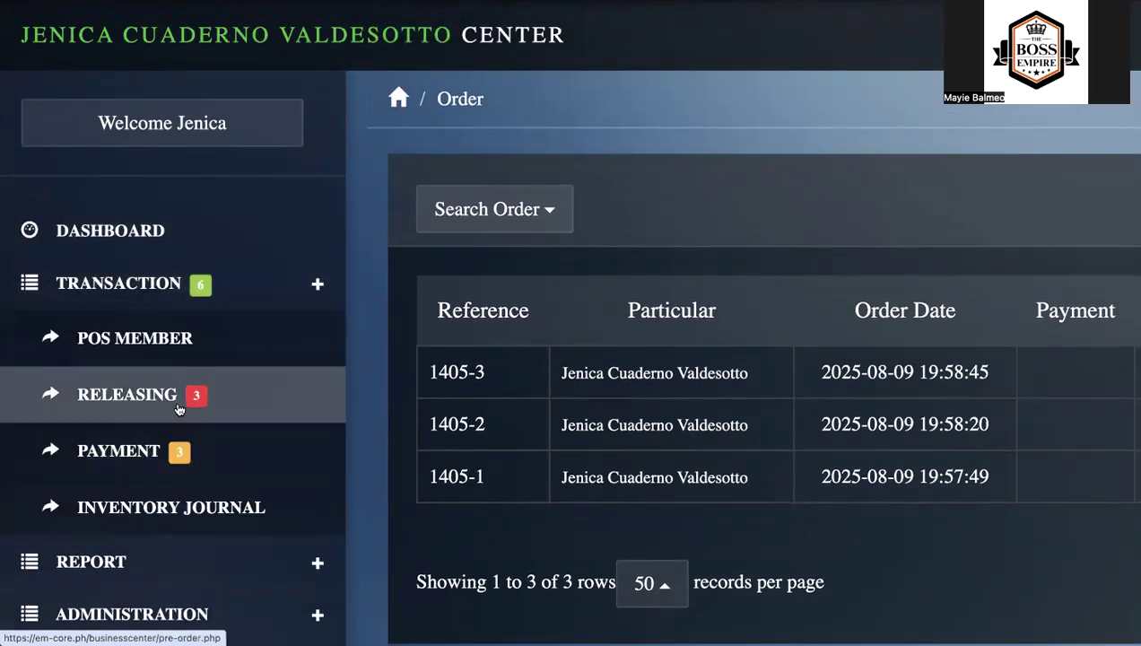
click(179, 409)
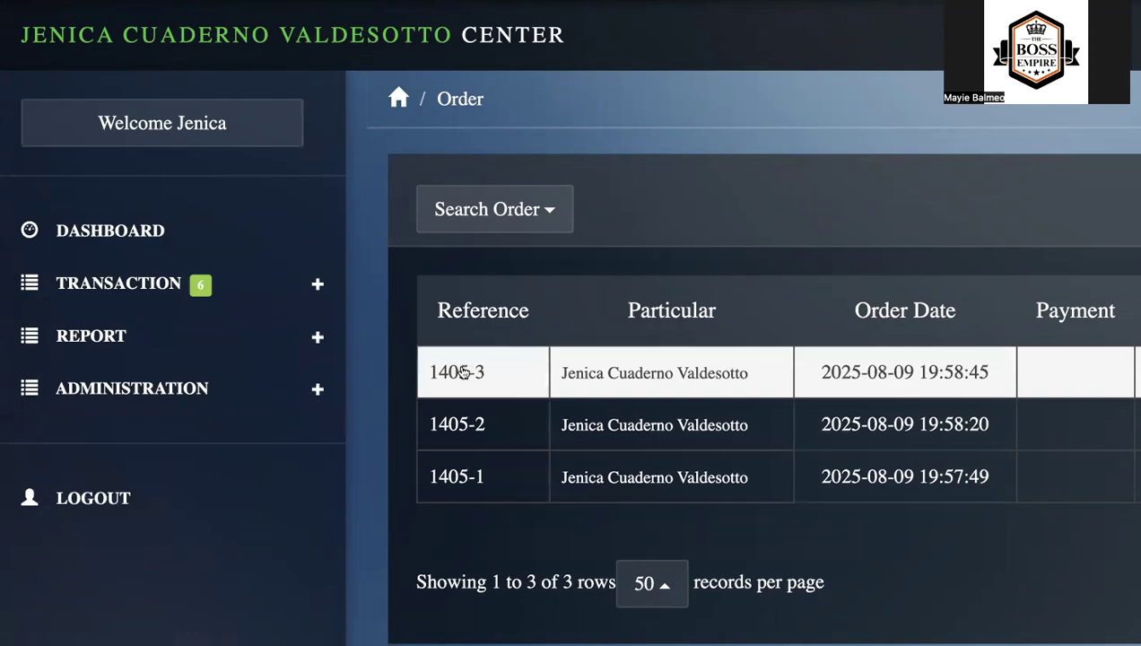
click(463, 372)
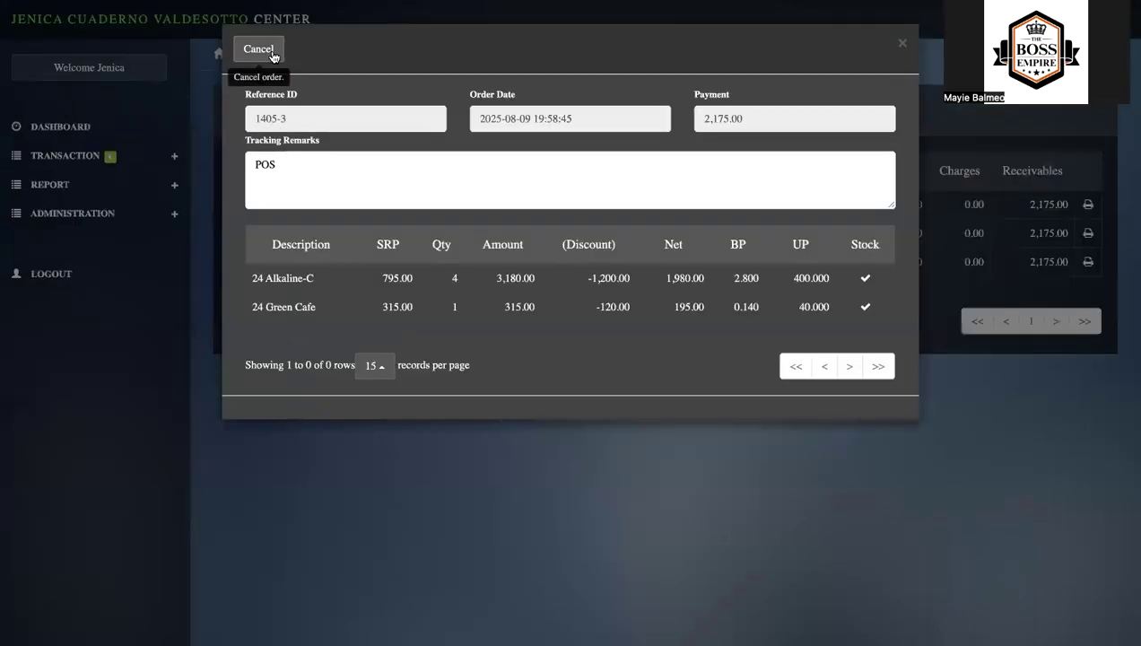
click(409, 77)
click(492, 154)
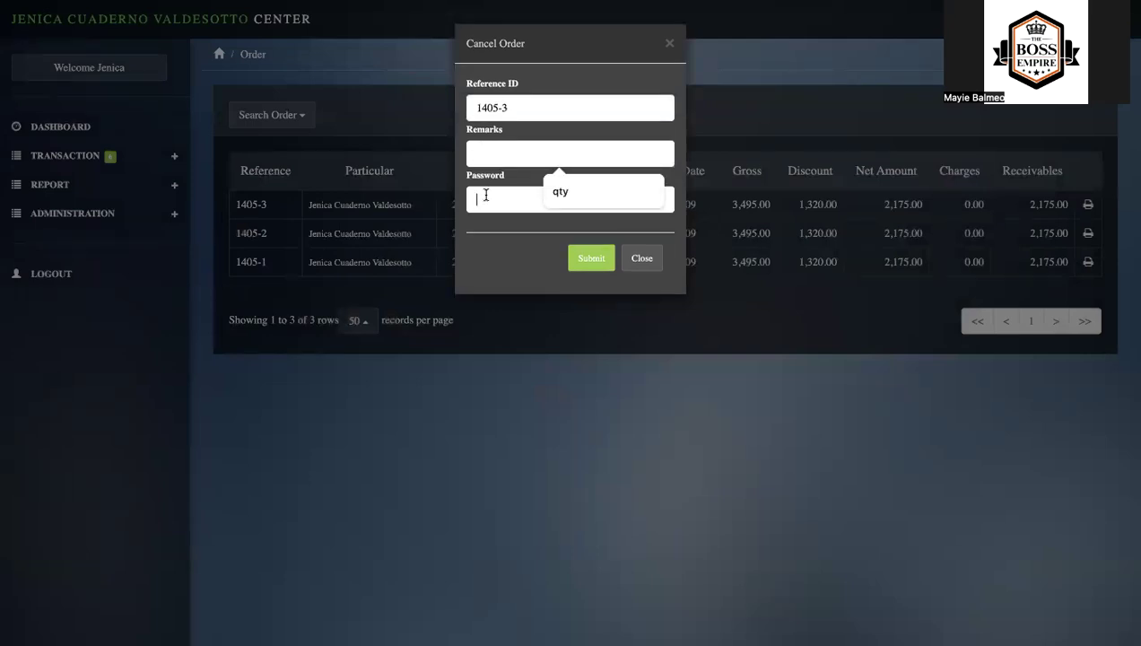
click(485, 194)
click(536, 397)
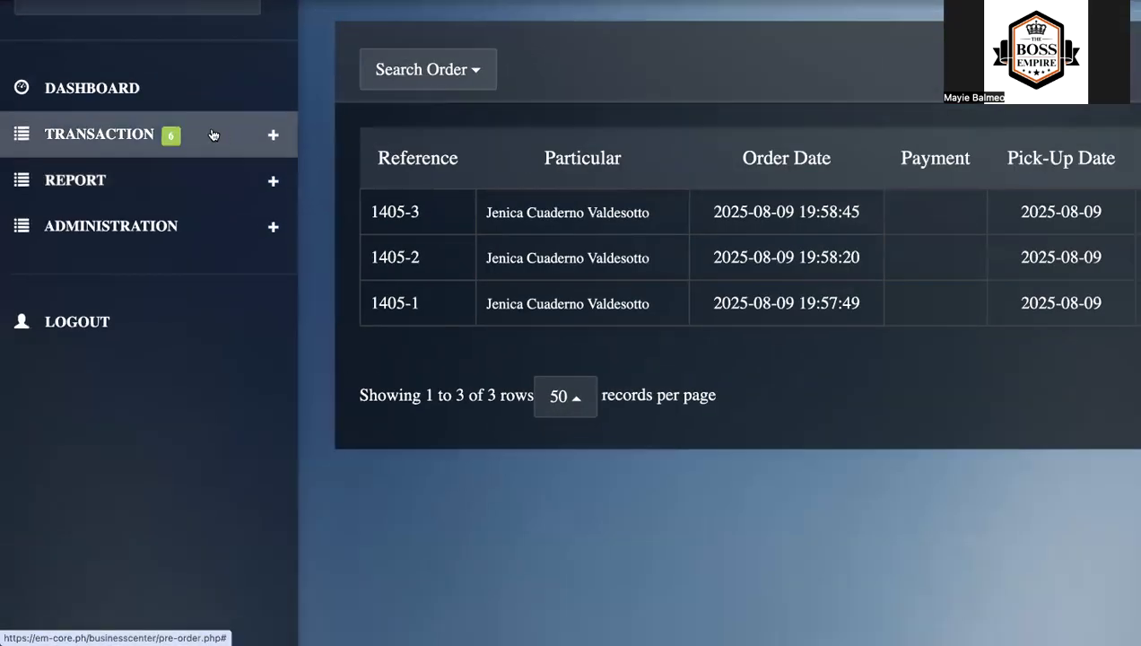
- List the unpaid sales on the Payment page and open the payment posting form for the first account's order
click(273, 136)
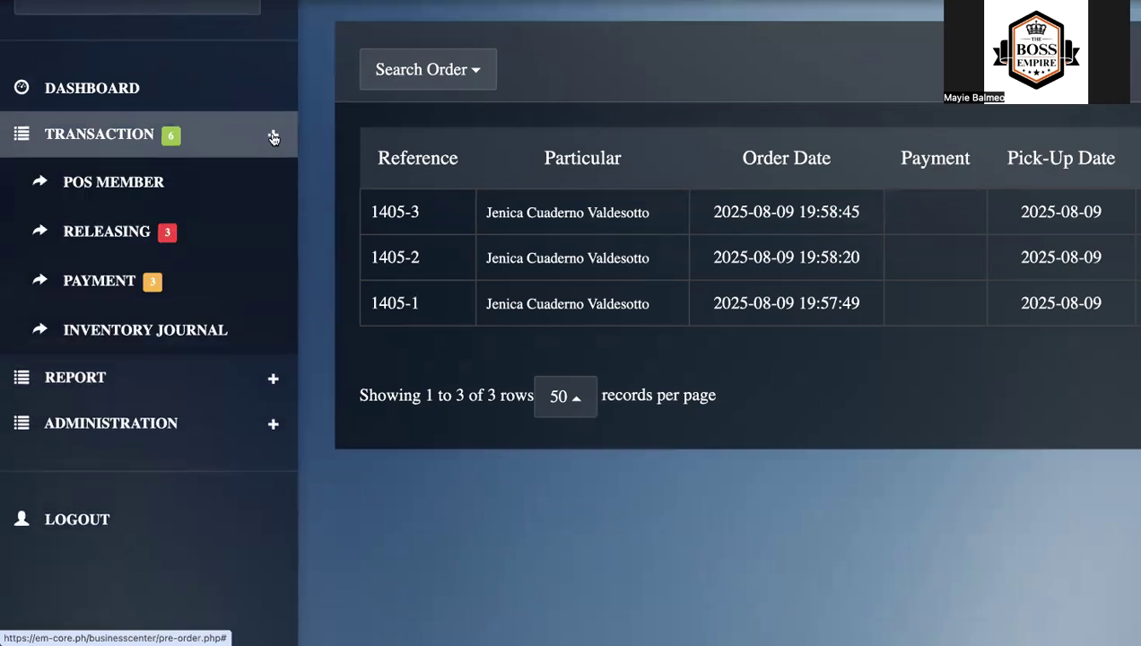
click(117, 284)
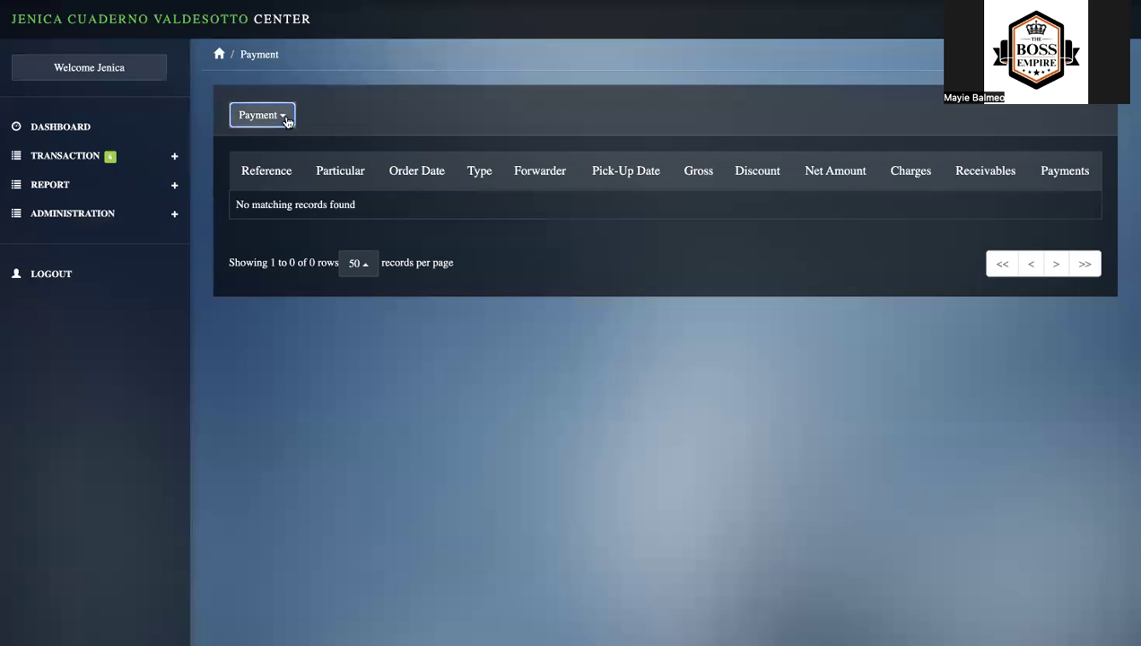
click(280, 120)
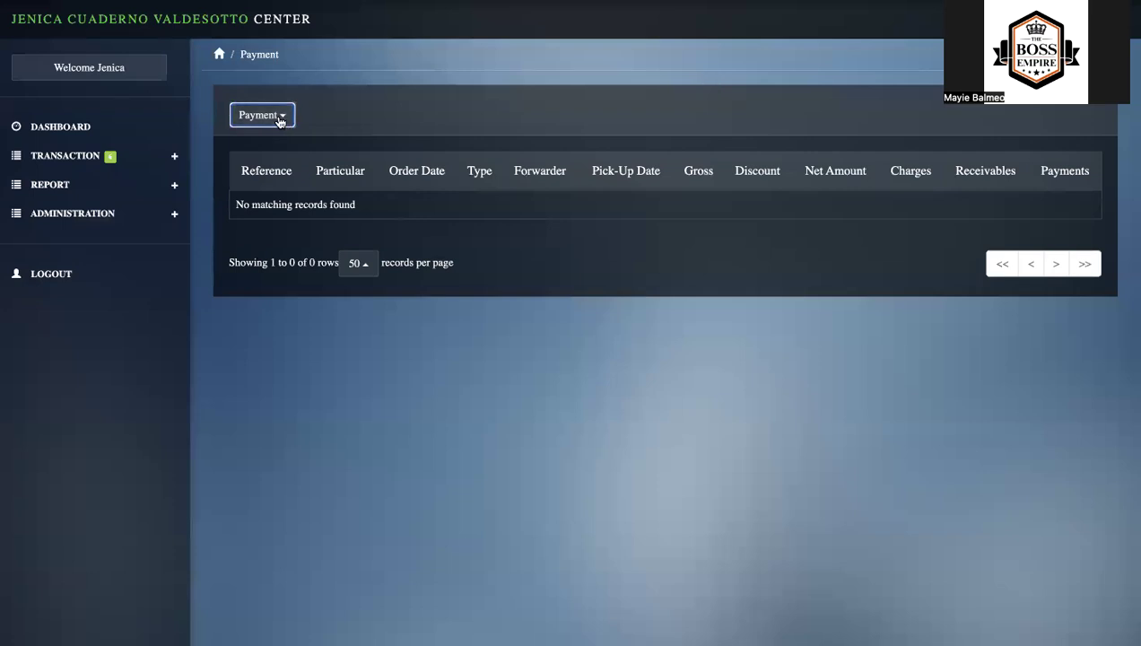
click(244, 151)
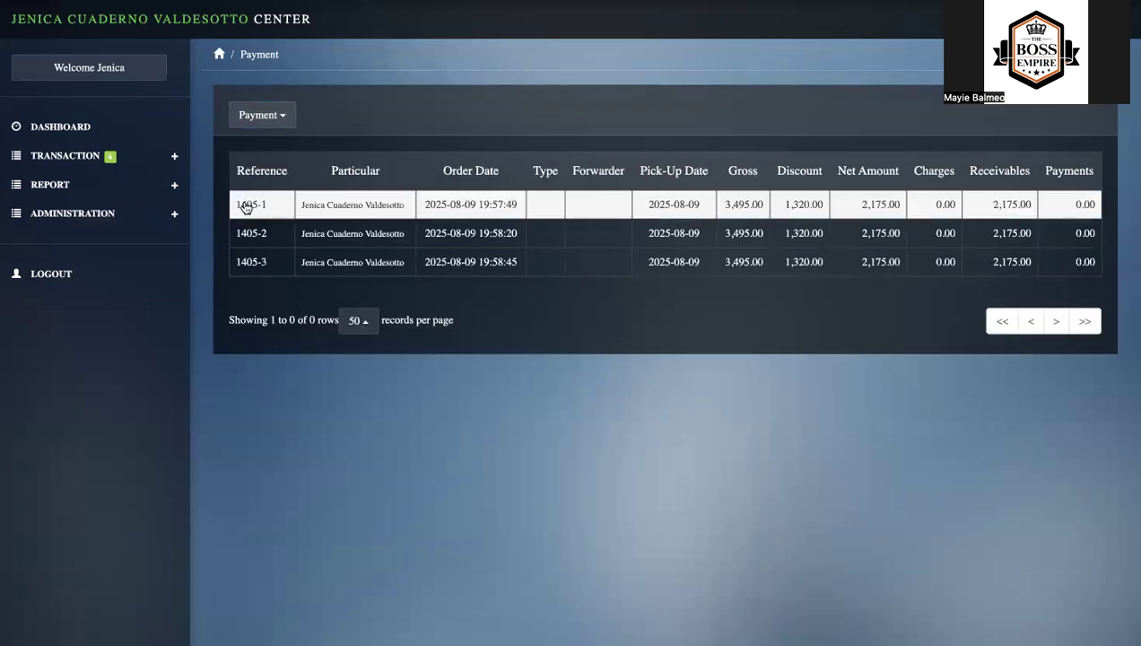
click(246, 207)
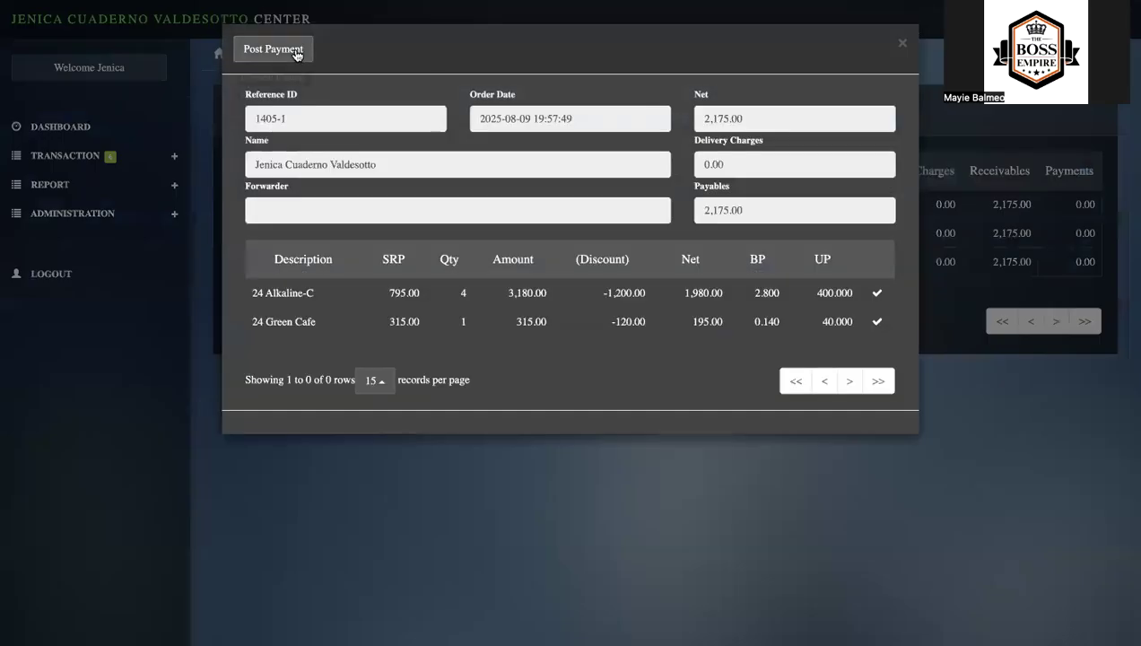
click(279, 49)
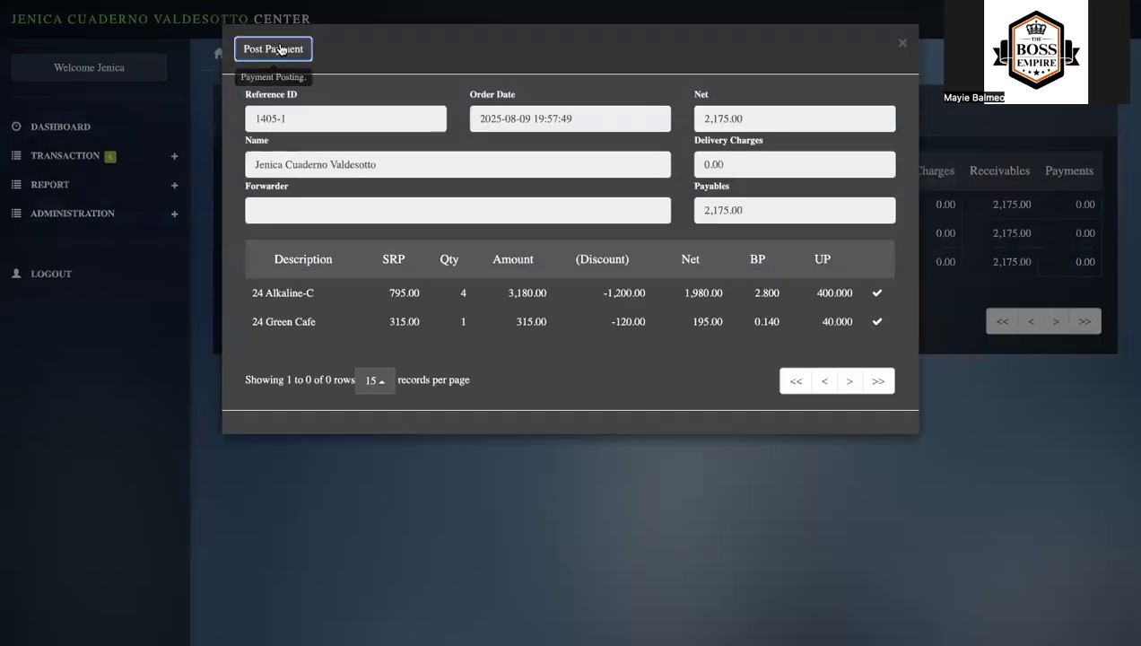
- Set the received amount to 111111111, fill in a saved password and try to post the first order's payment
click(572, 203)
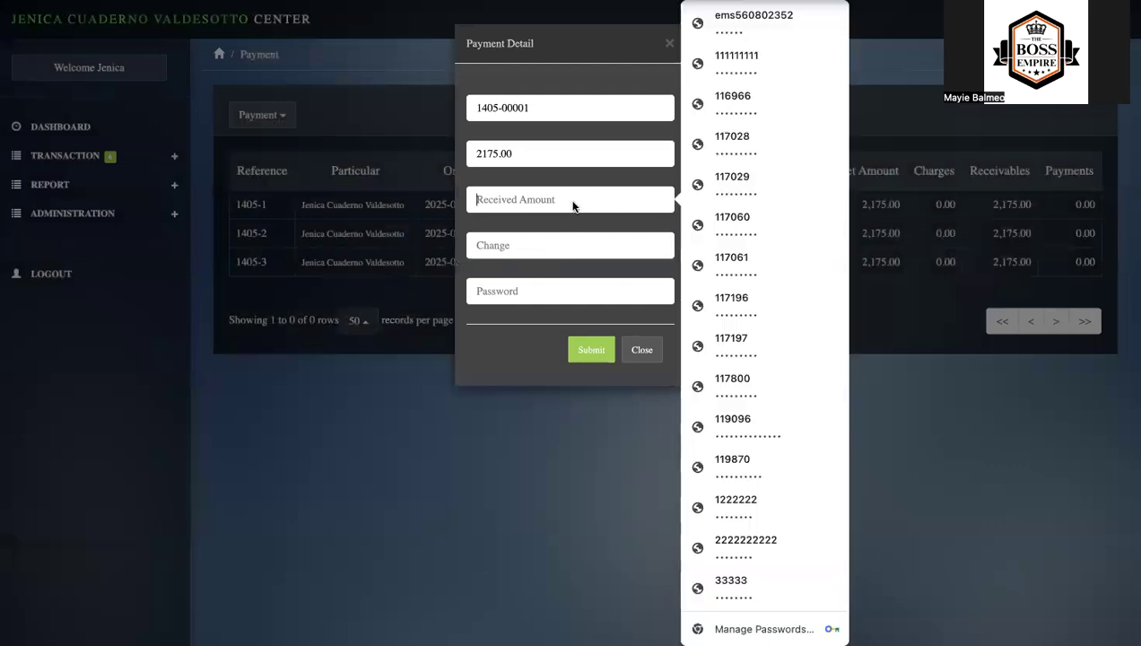
click(765, 59)
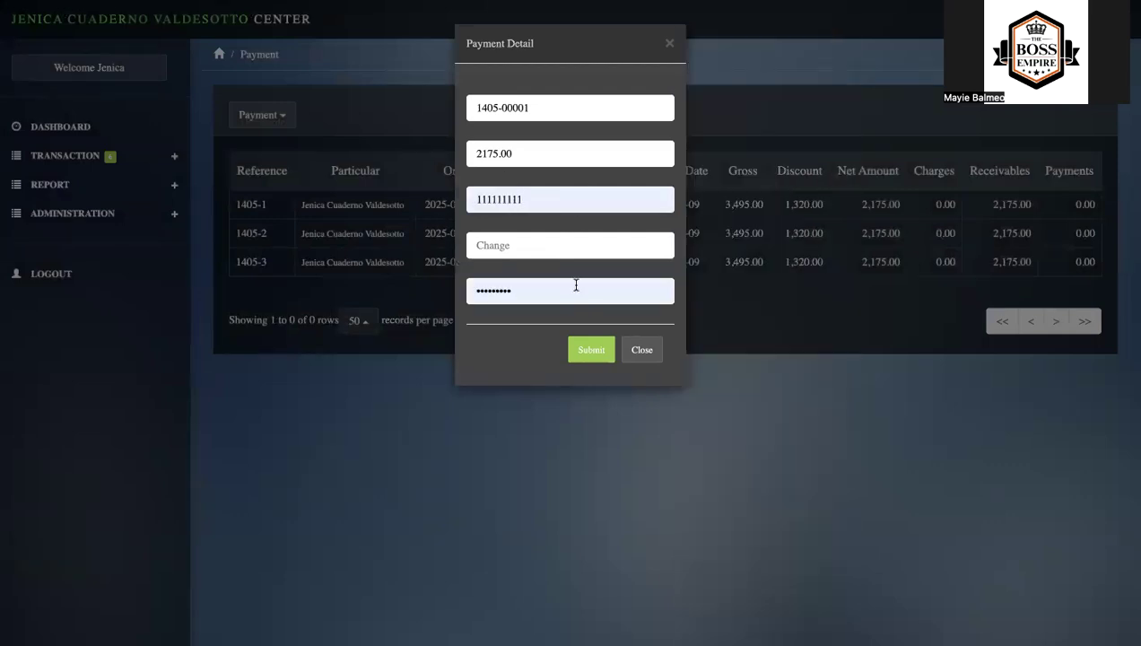
click(592, 353)
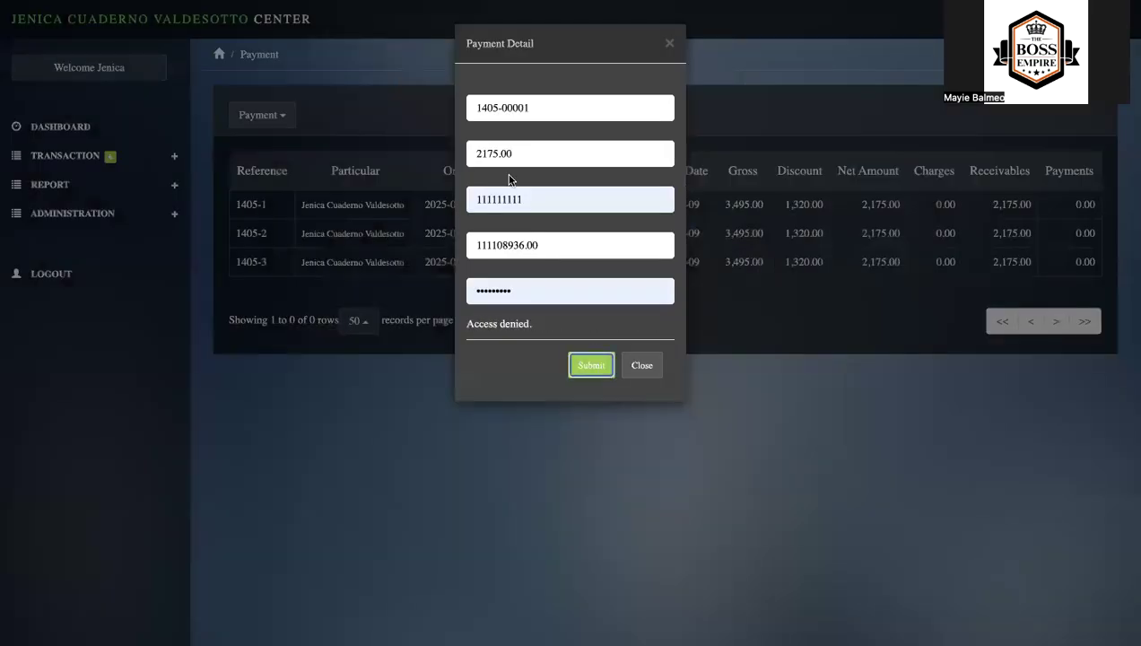
- Replace the account password, submit the first order's payment and take a screenshot of its sales invoice
click(499, 198)
double_click(499, 198)
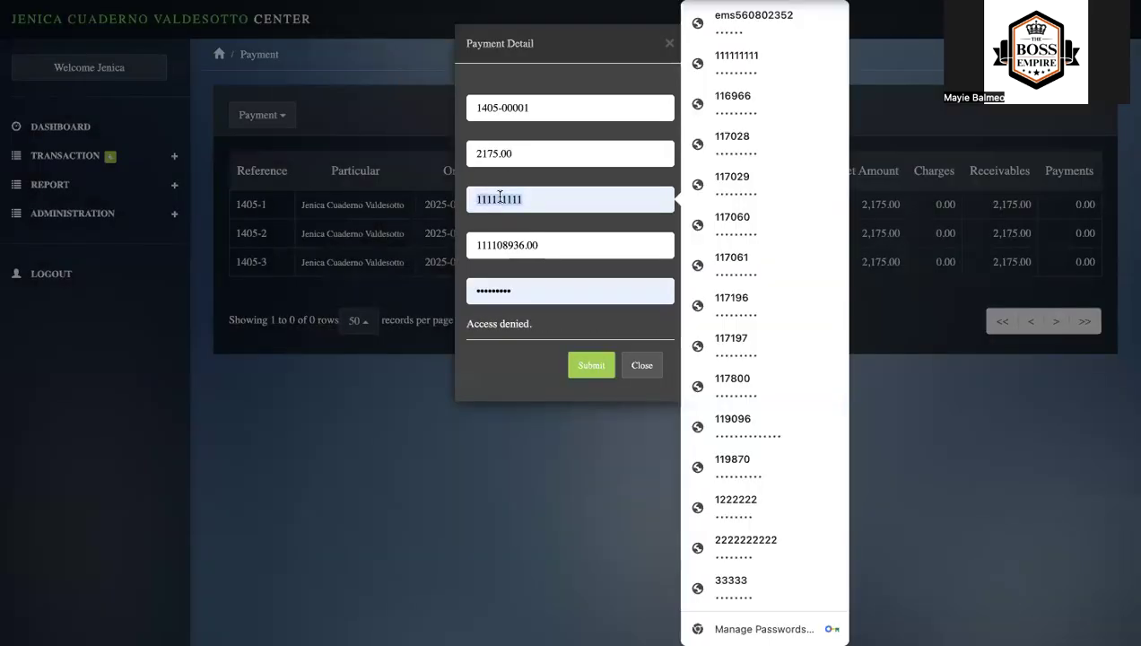
double_click(496, 296)
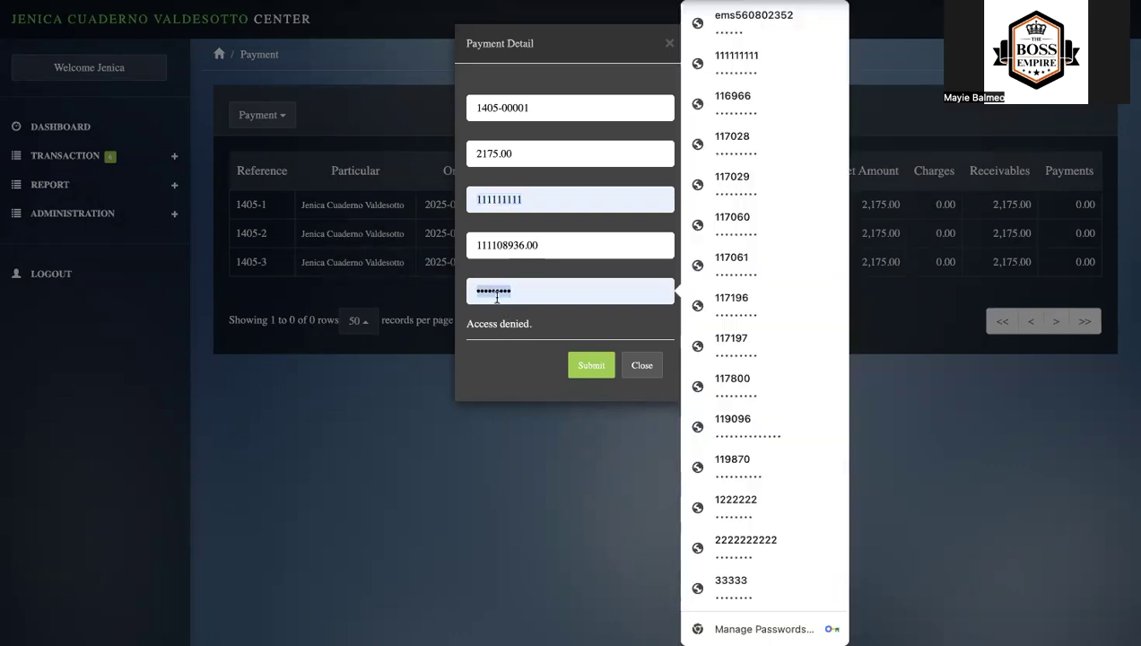
text(1)
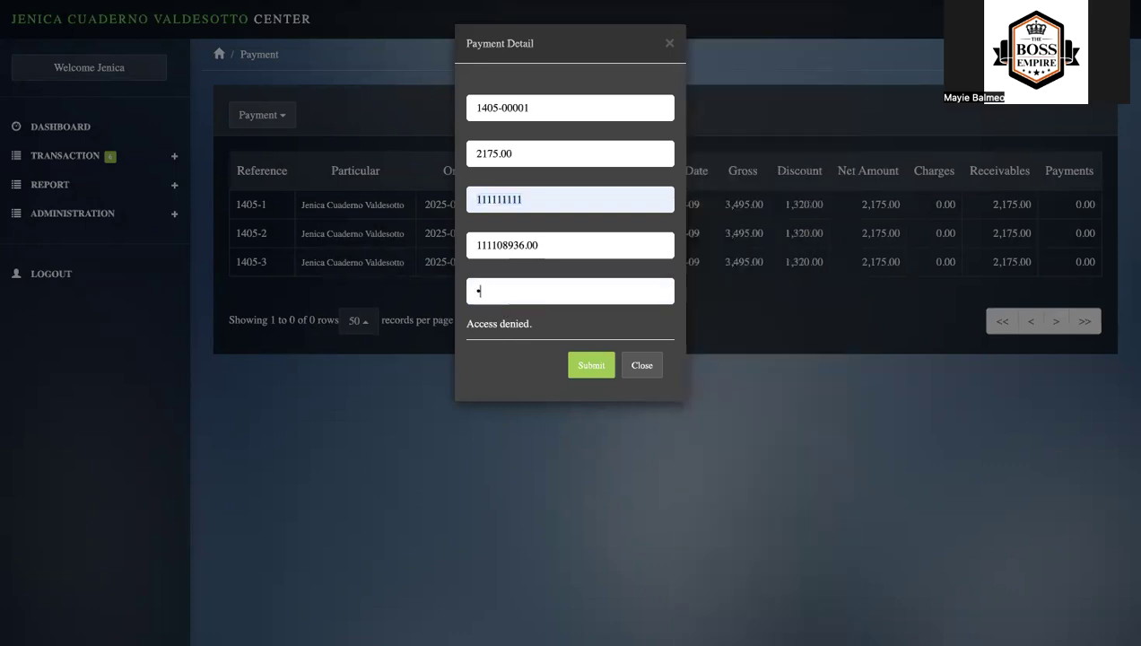
text(1)
click(589, 367)
click(523, 290)
text(1)
click(580, 368)
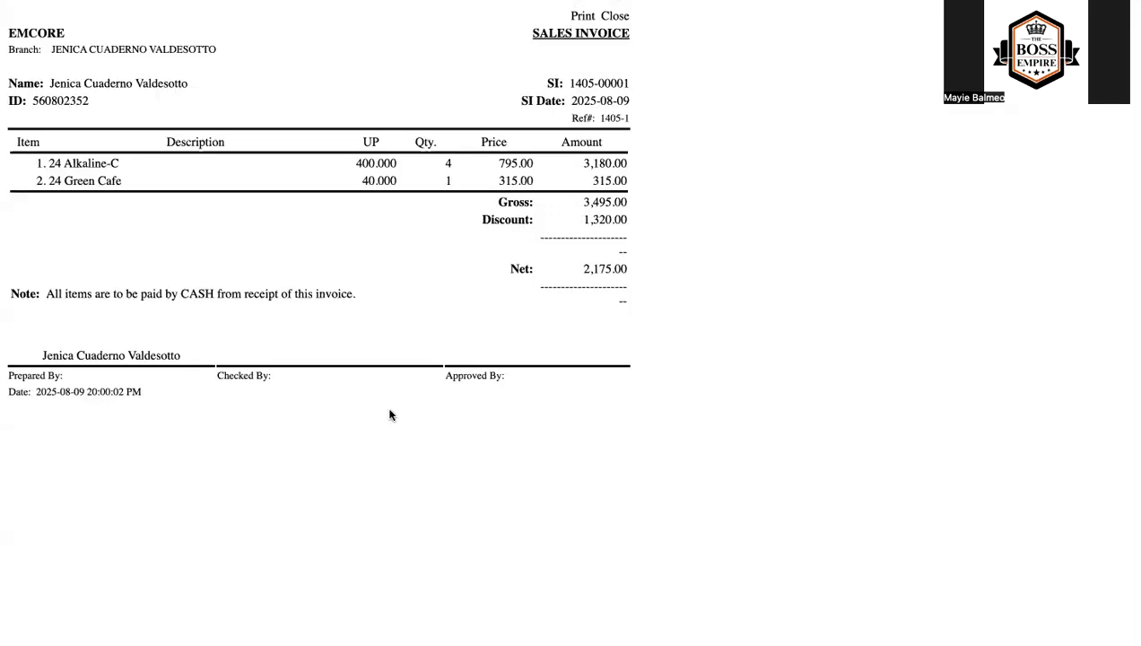
key(super+shift+4)
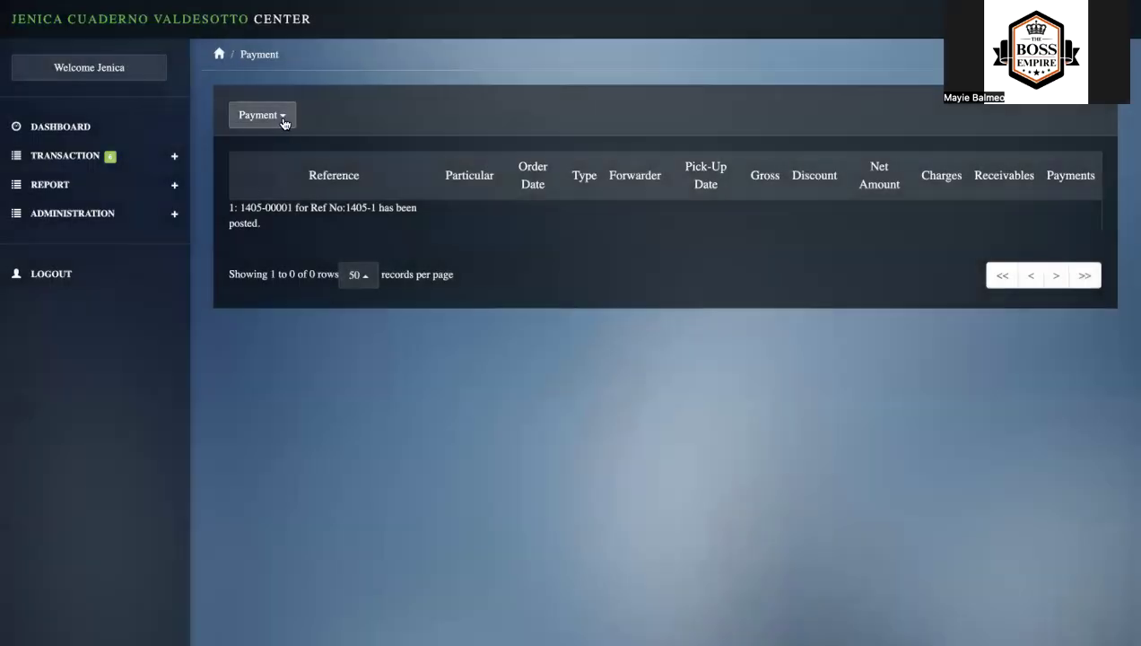
- List the remaining unpaid sales and open the payment posting form for the second account's order
click(277, 114)
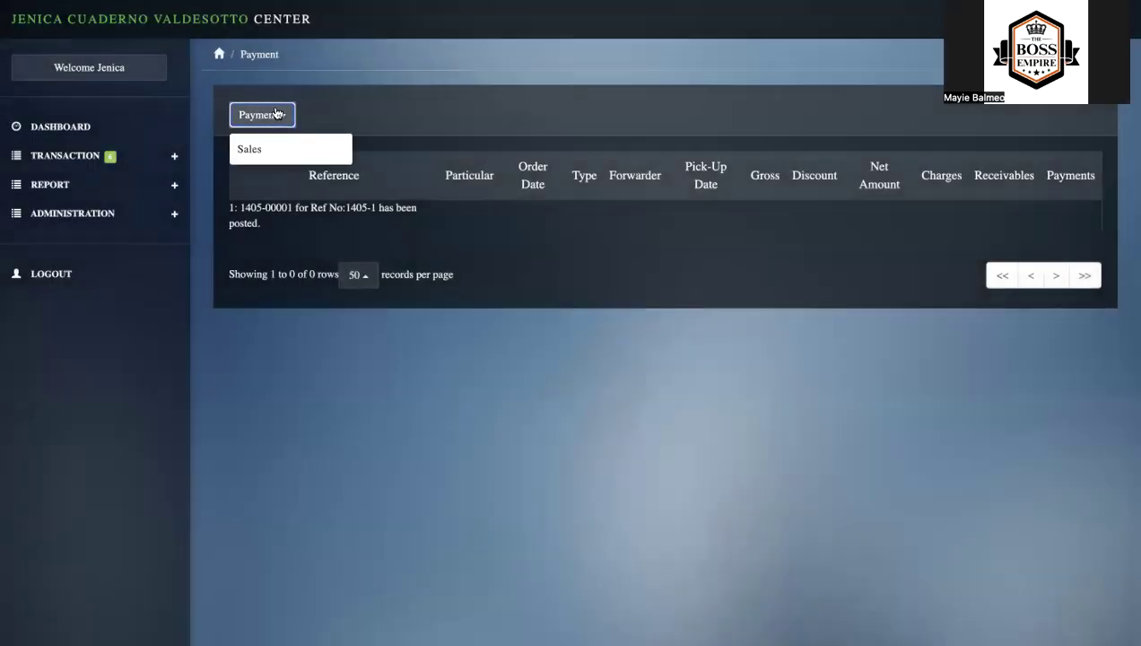
click(248, 151)
click(251, 200)
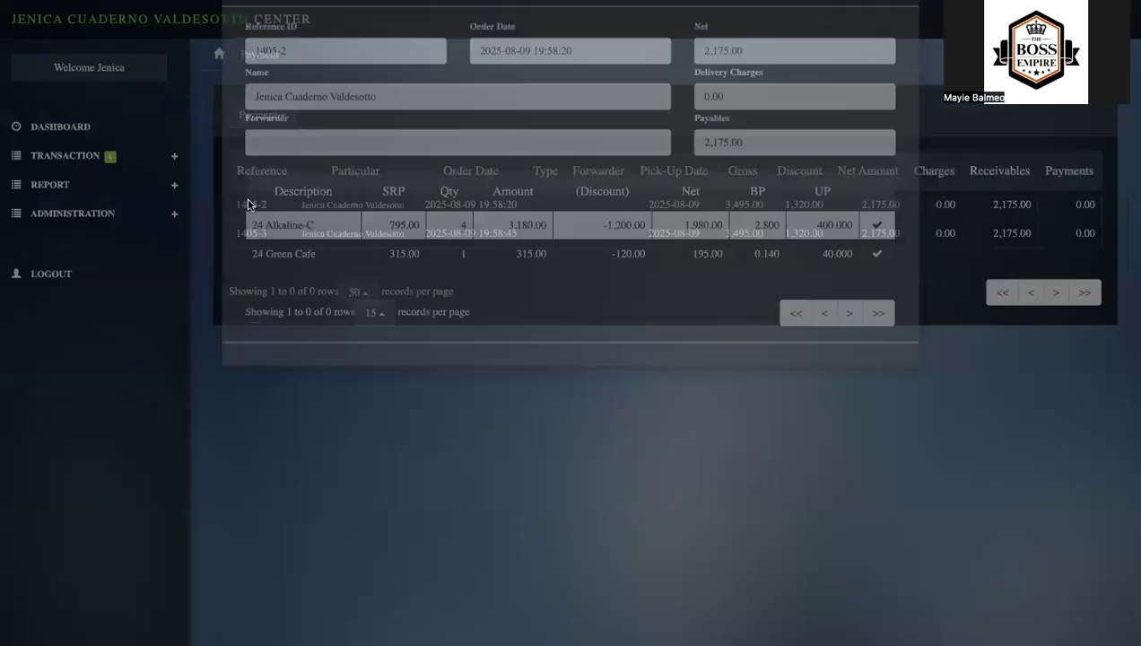
click(285, 51)
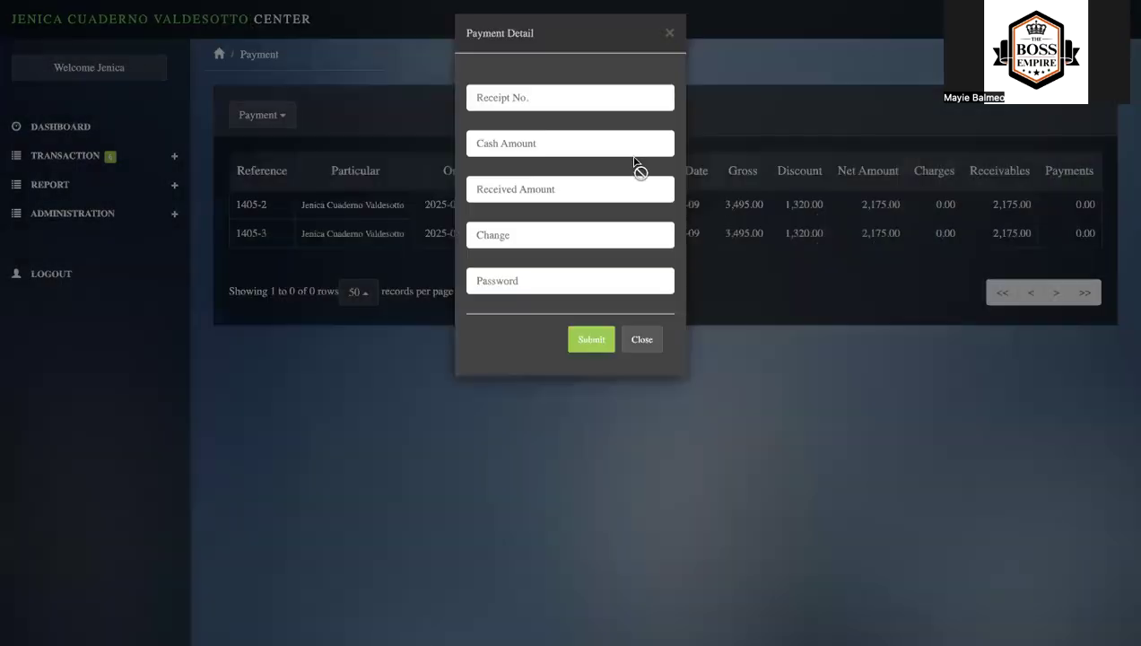
- Set the received amount to 33333333, enter the account password and post the second order's payment
click(517, 200)
text(333)
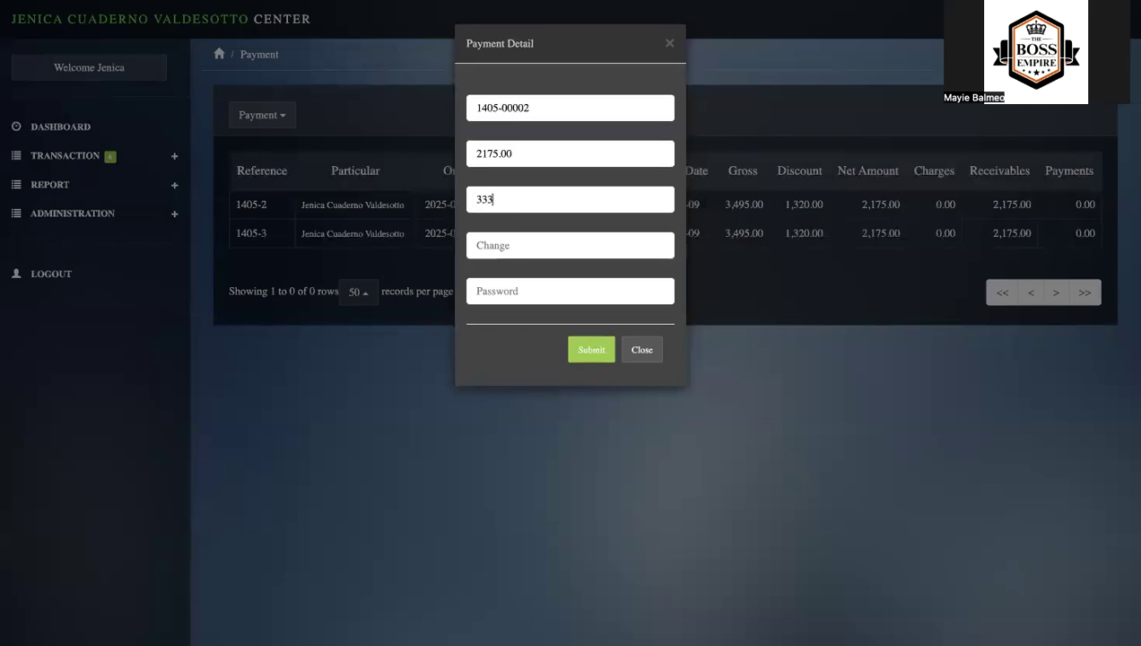
text(33333)
click(514, 293)
text(1)
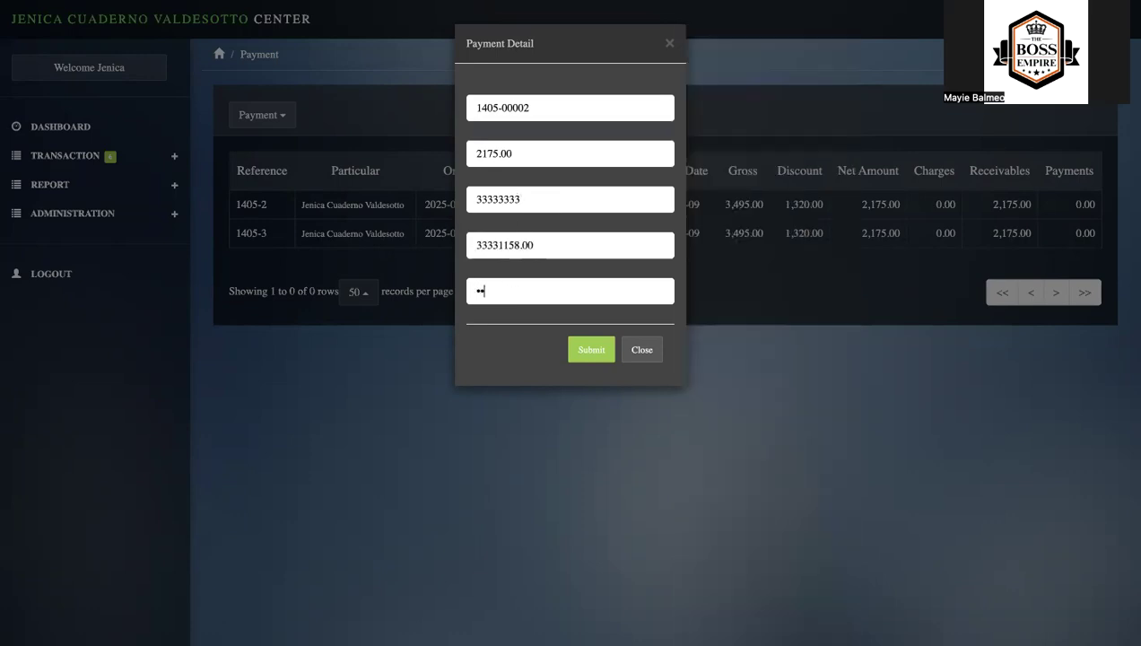
click(591, 351)
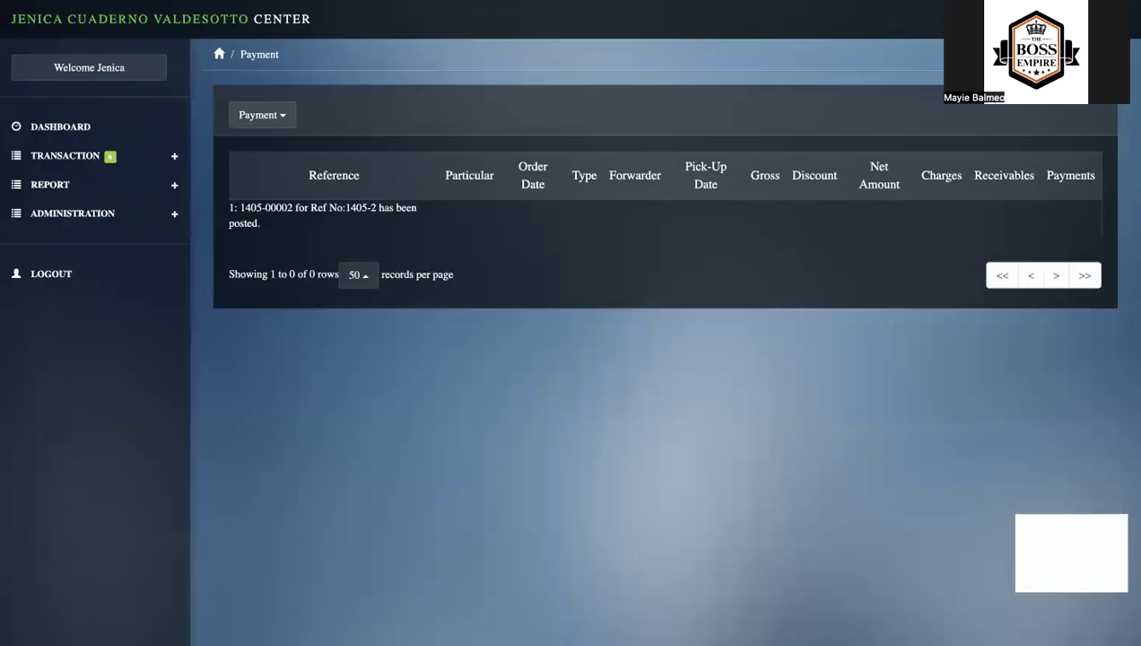
- List the remaining unpaid sales and open the payment posting form for the third account's order
click(260, 117)
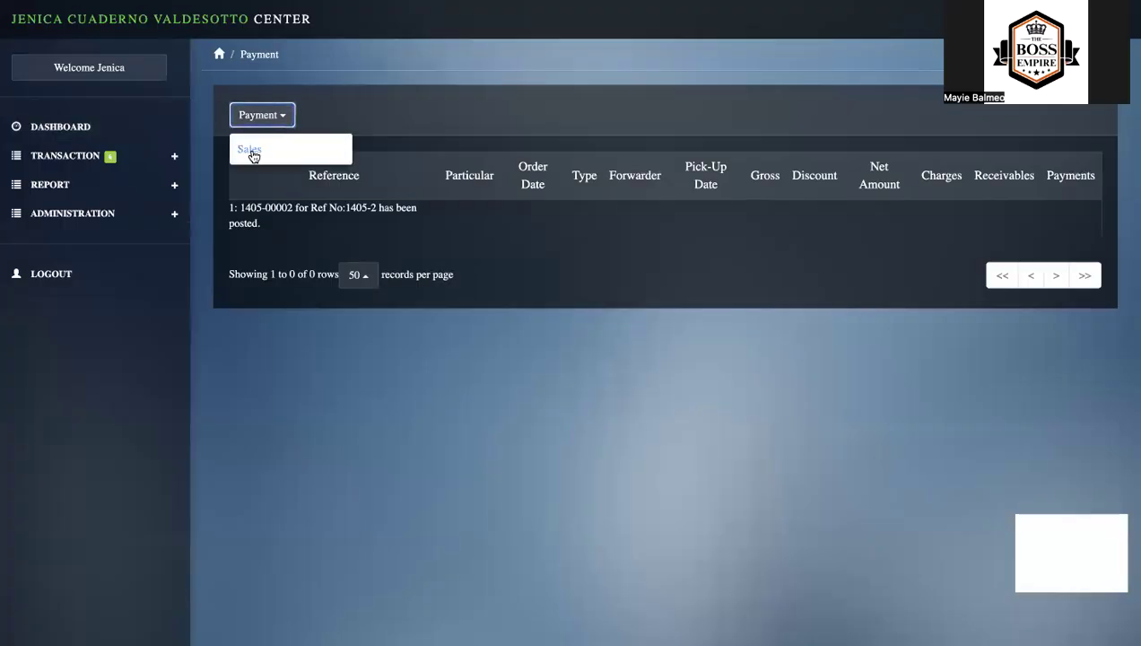
click(251, 150)
click(251, 209)
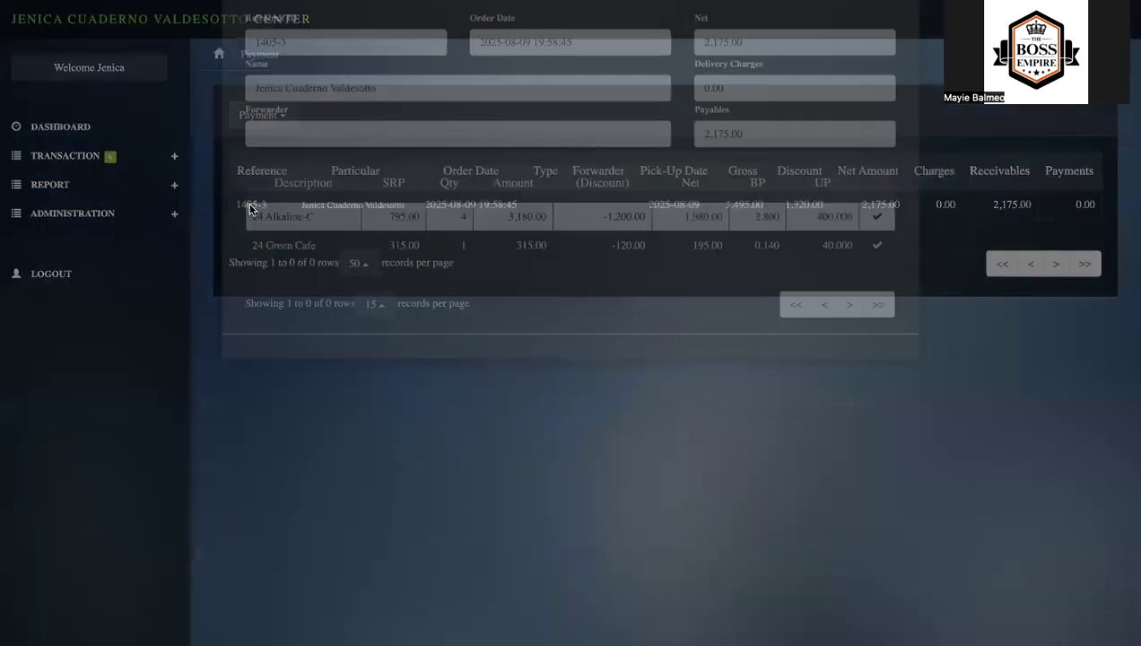
click(271, 53)
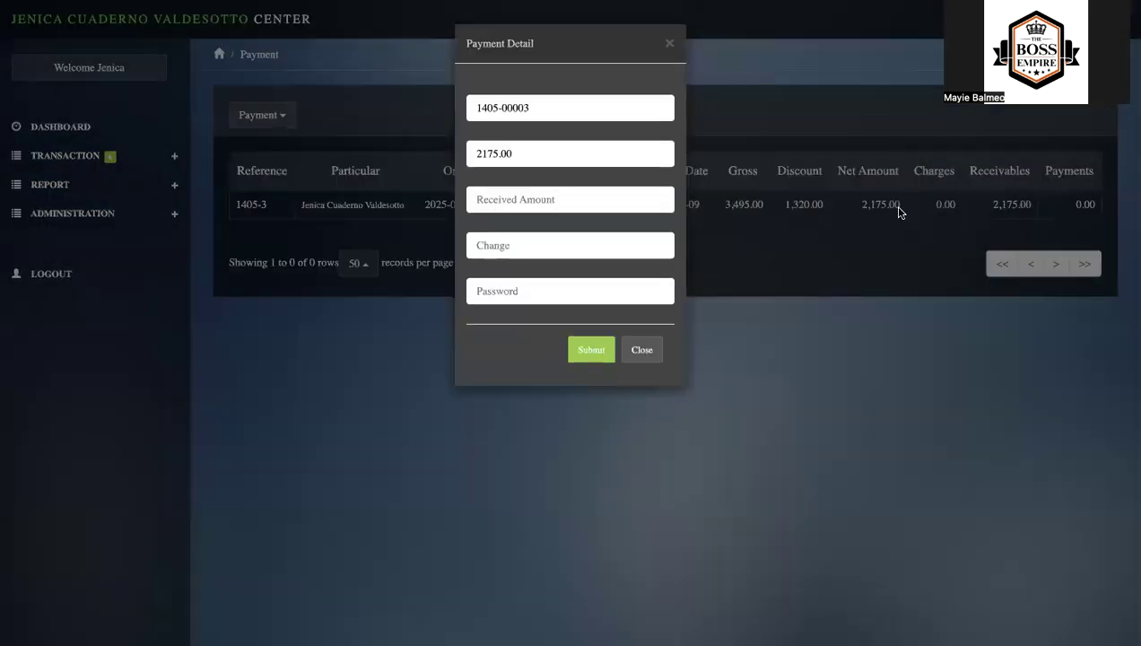
- Set the received amount to 2222222, enter the account password, post the third order's payment and close its sales invoice
text(2222222)
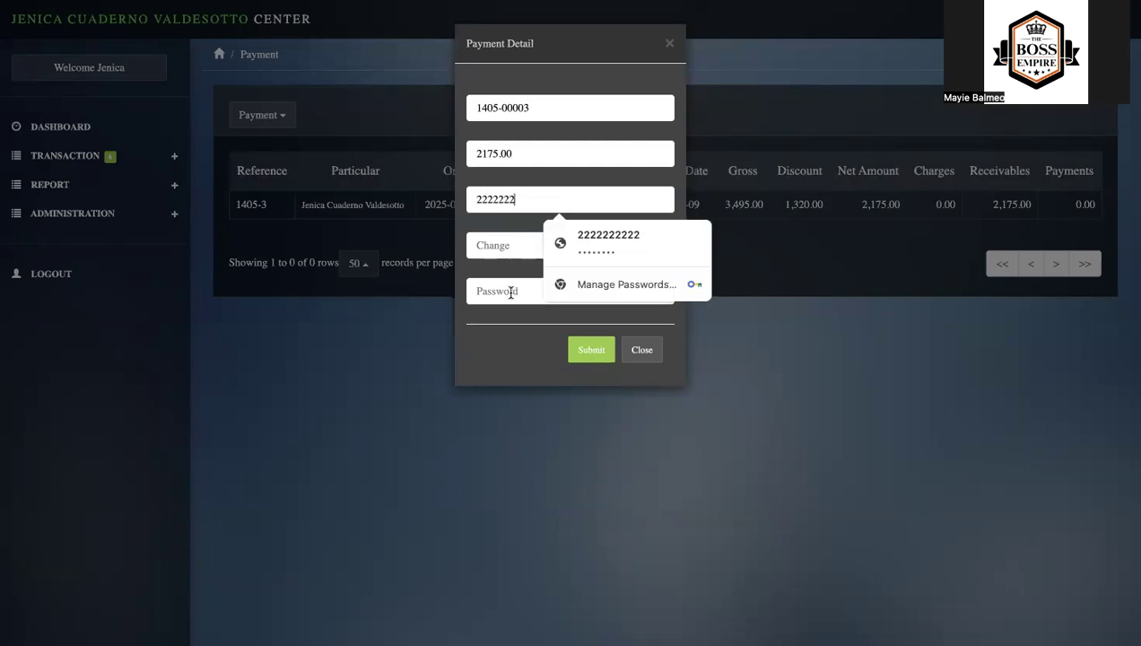
click(510, 291)
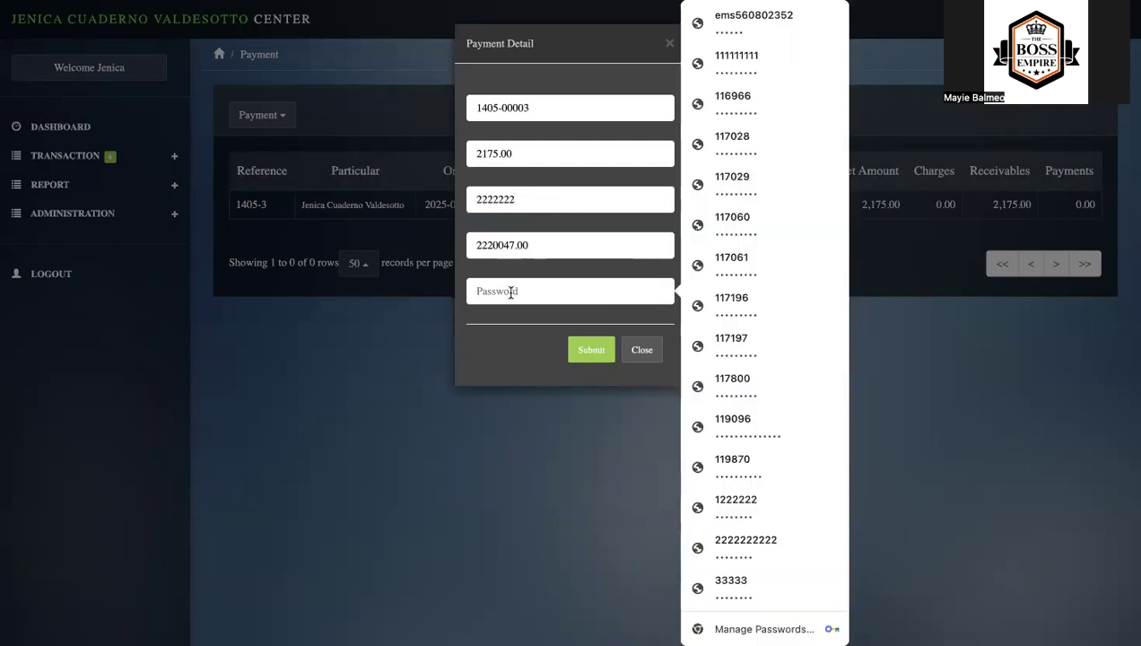
text(••)
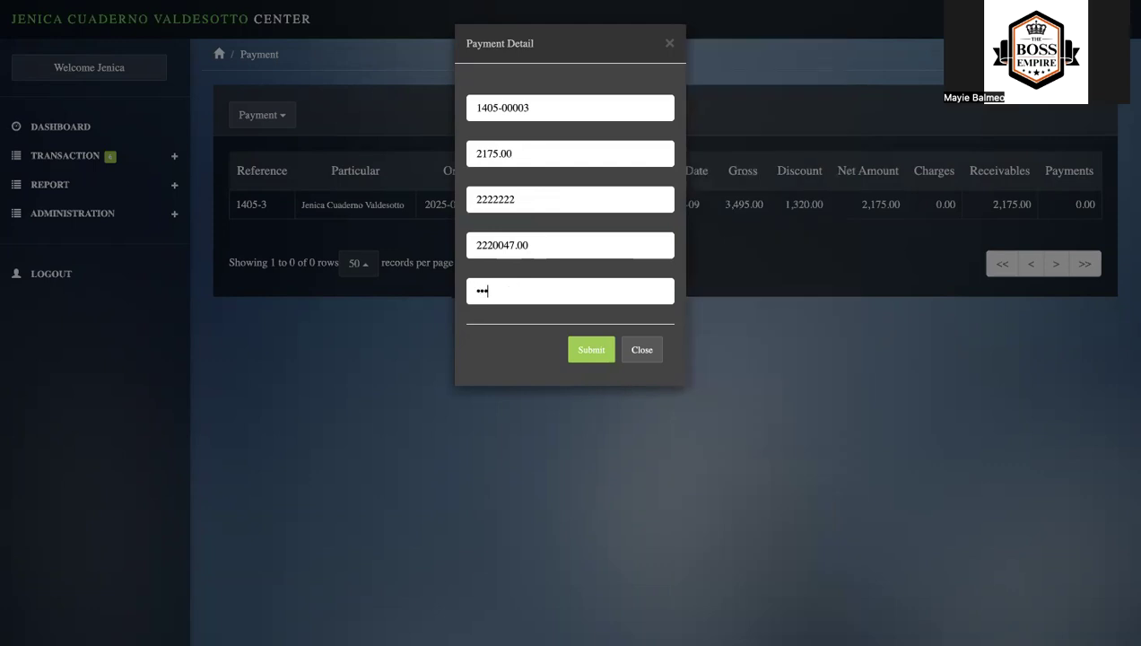
click(589, 350)
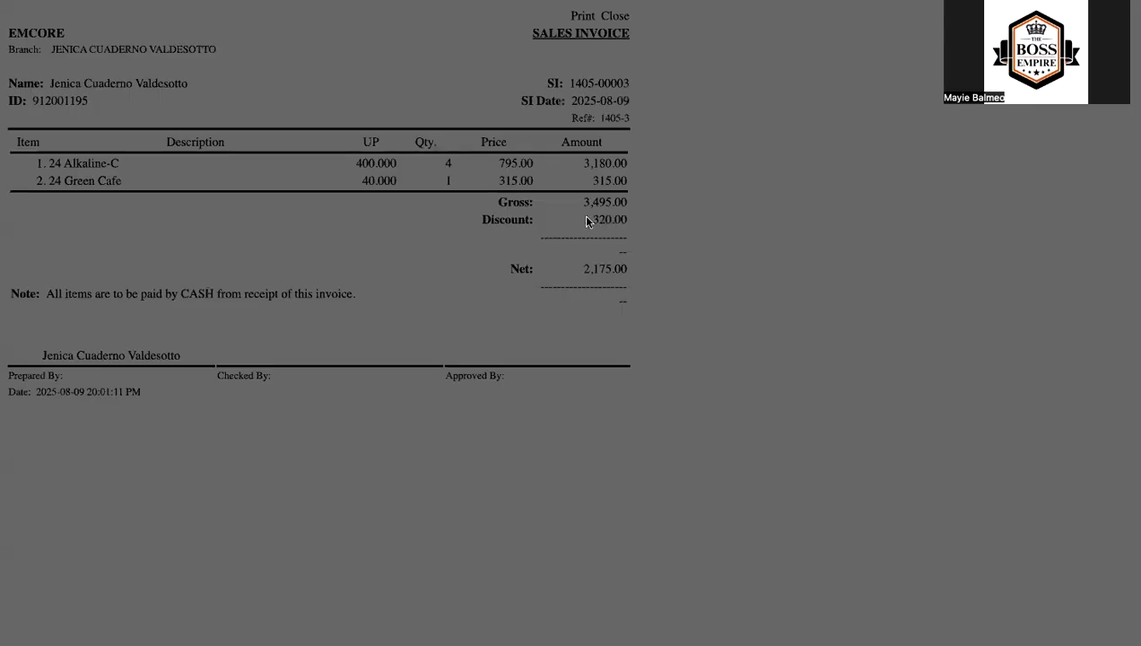
key(super+w)
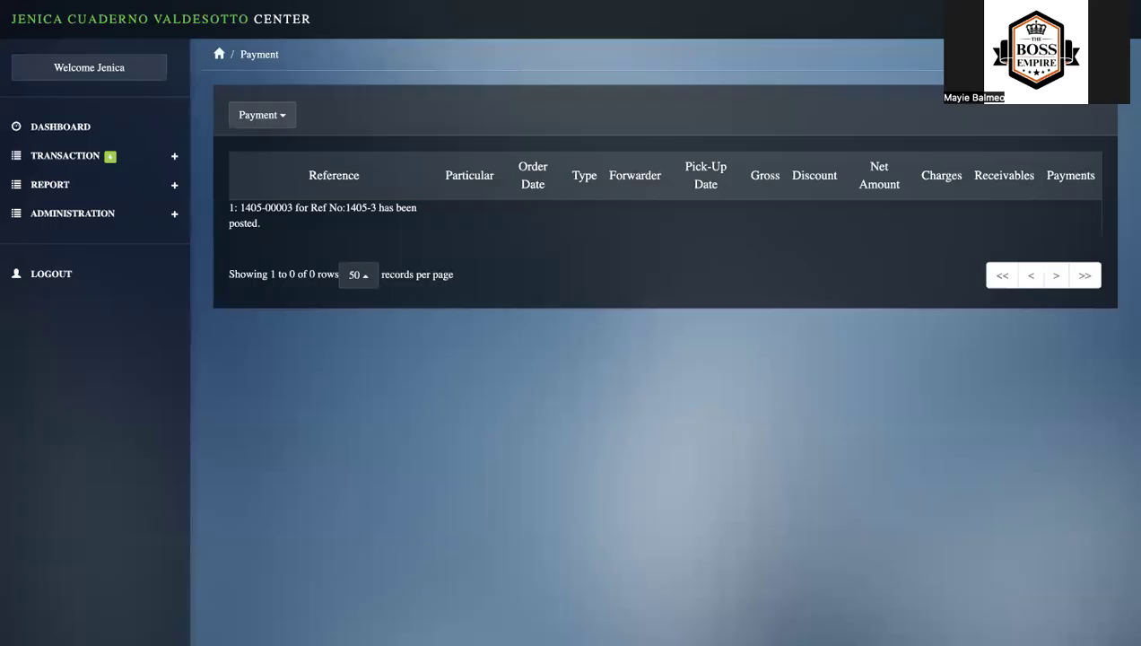
- Open the inventory journal and review the stock movement details of 24 Alkaline-C
click(175, 217)
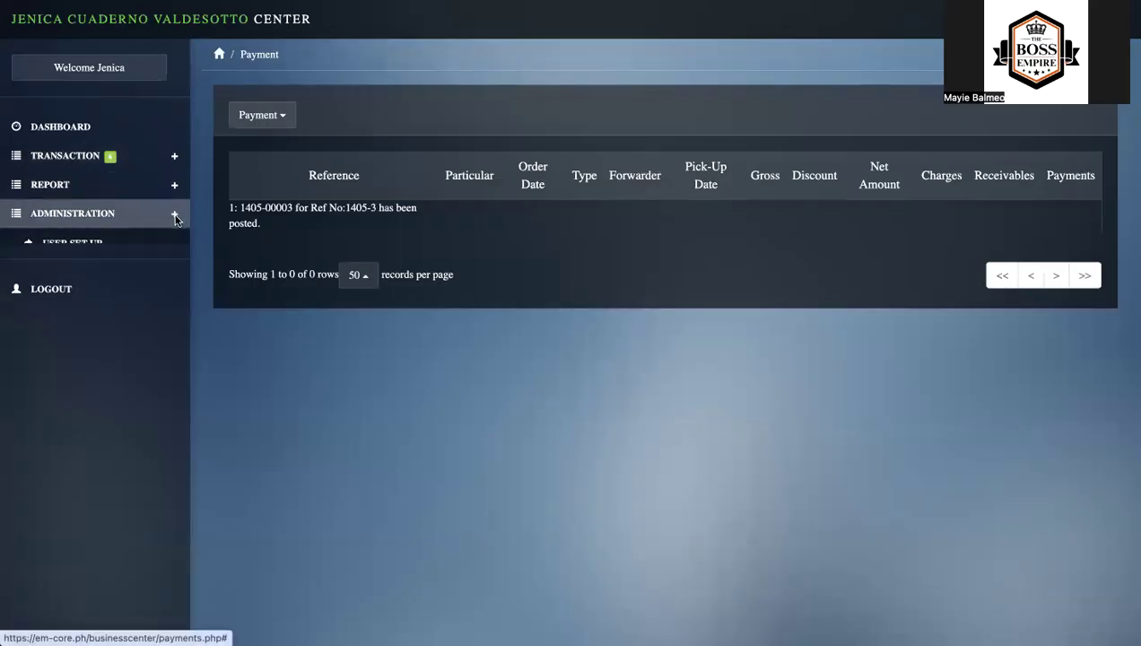
click(175, 156)
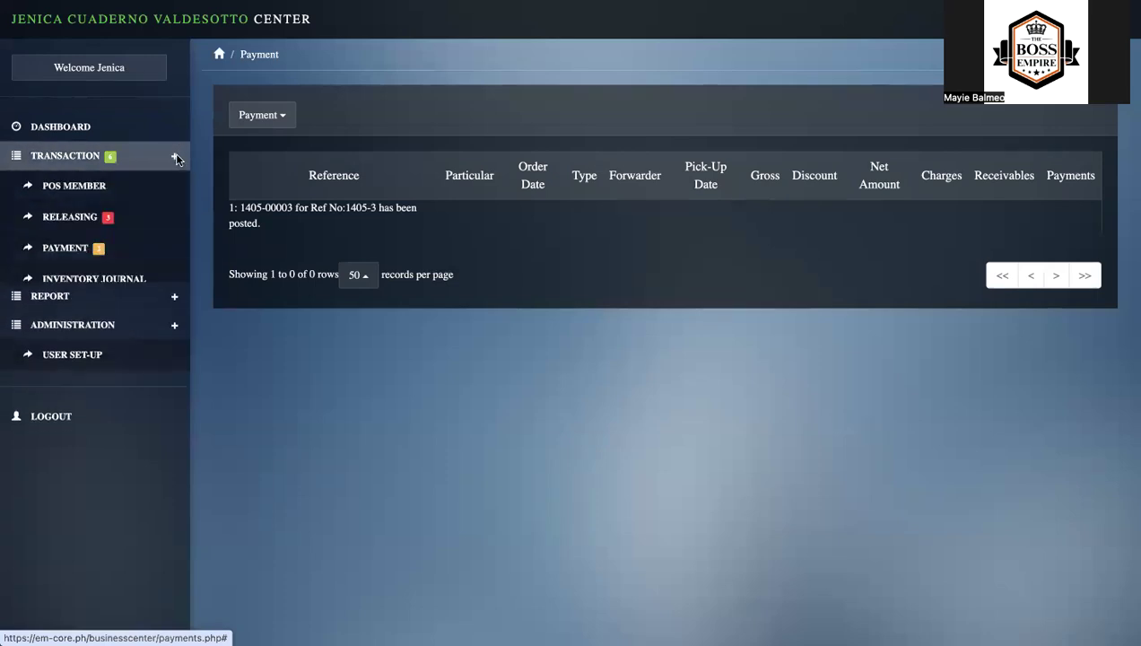
click(133, 281)
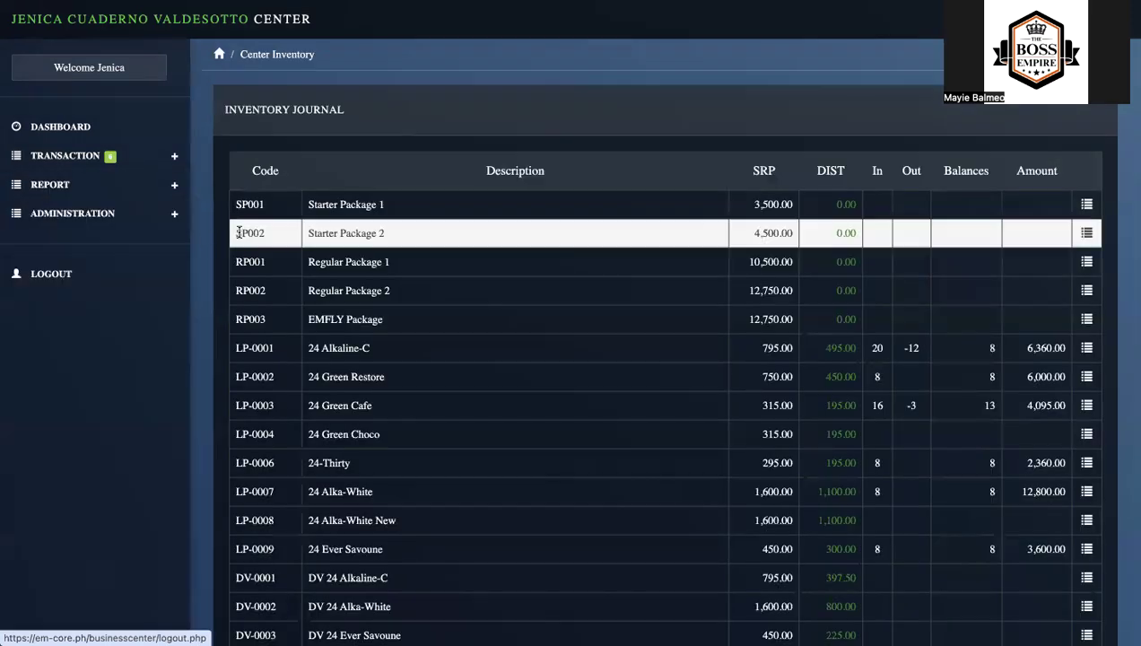
scroll(443, 203, down, 1)
scroll(443, 202, down, 1)
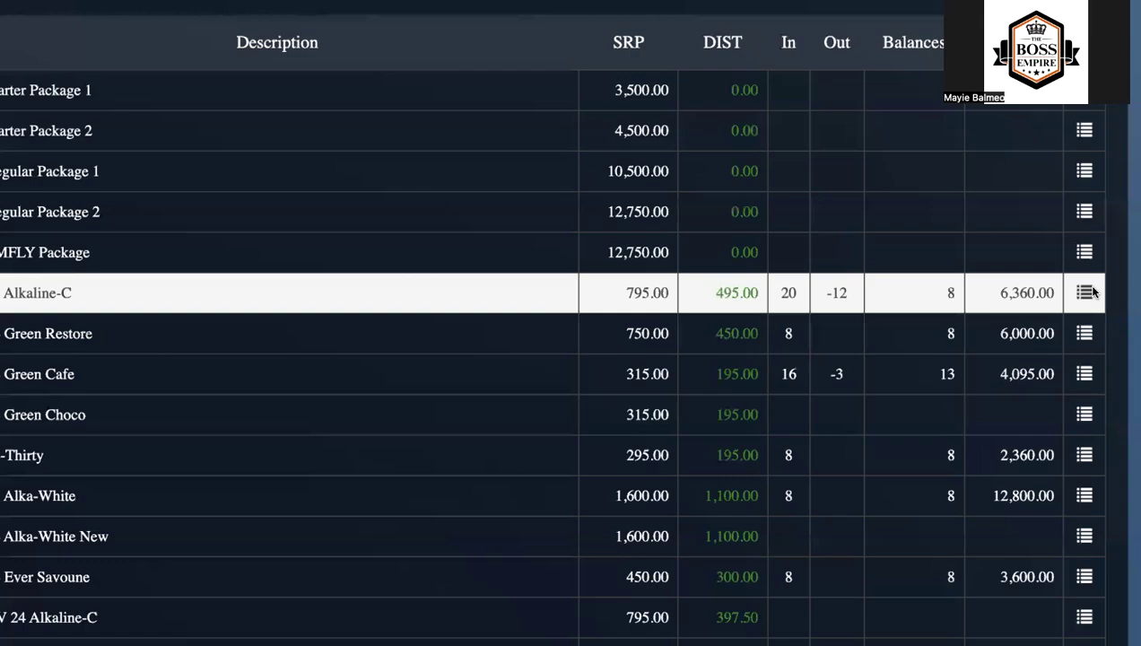
click(1085, 292)
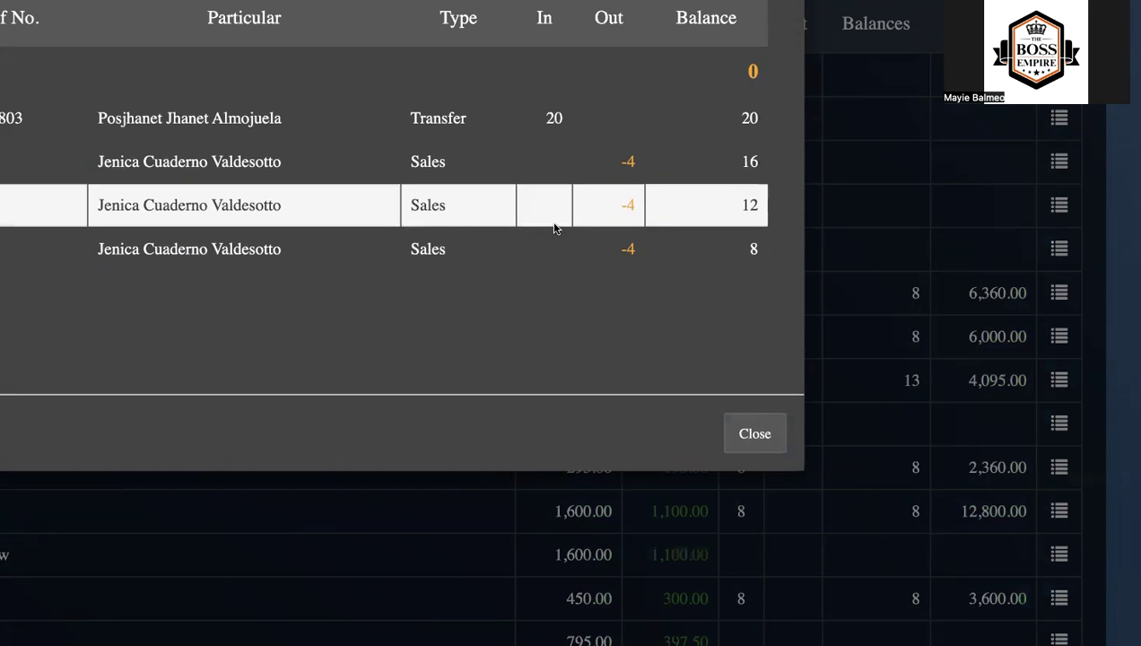
click(756, 433)
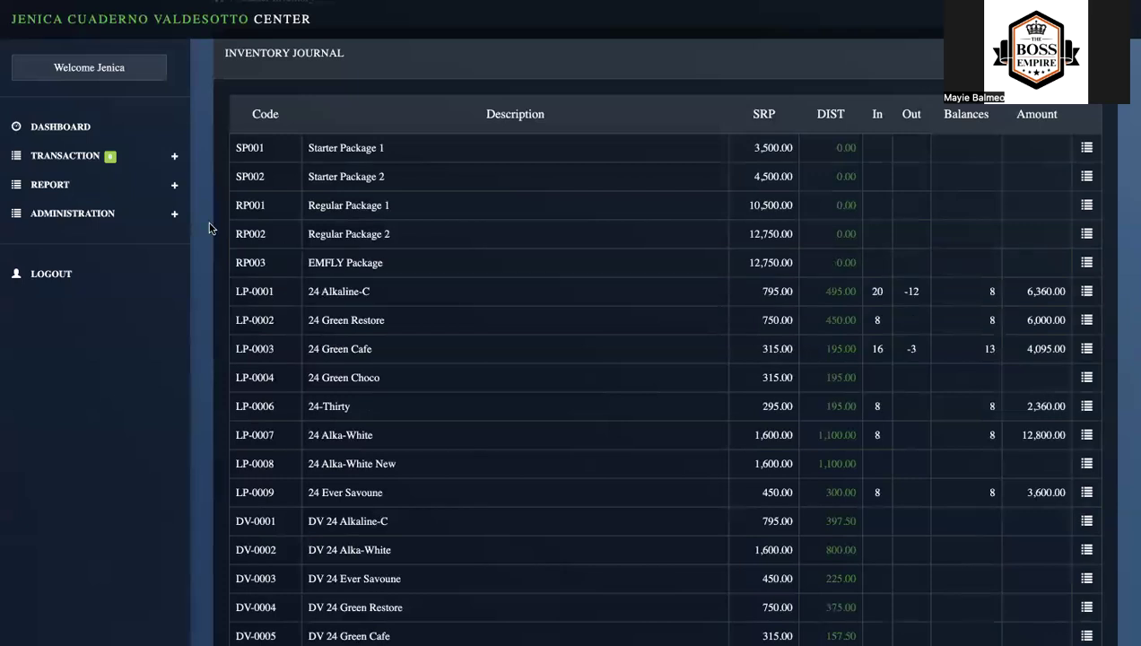
- Generate the cash collection report for 2025-08-01 to 2025-08-10
click(176, 187)
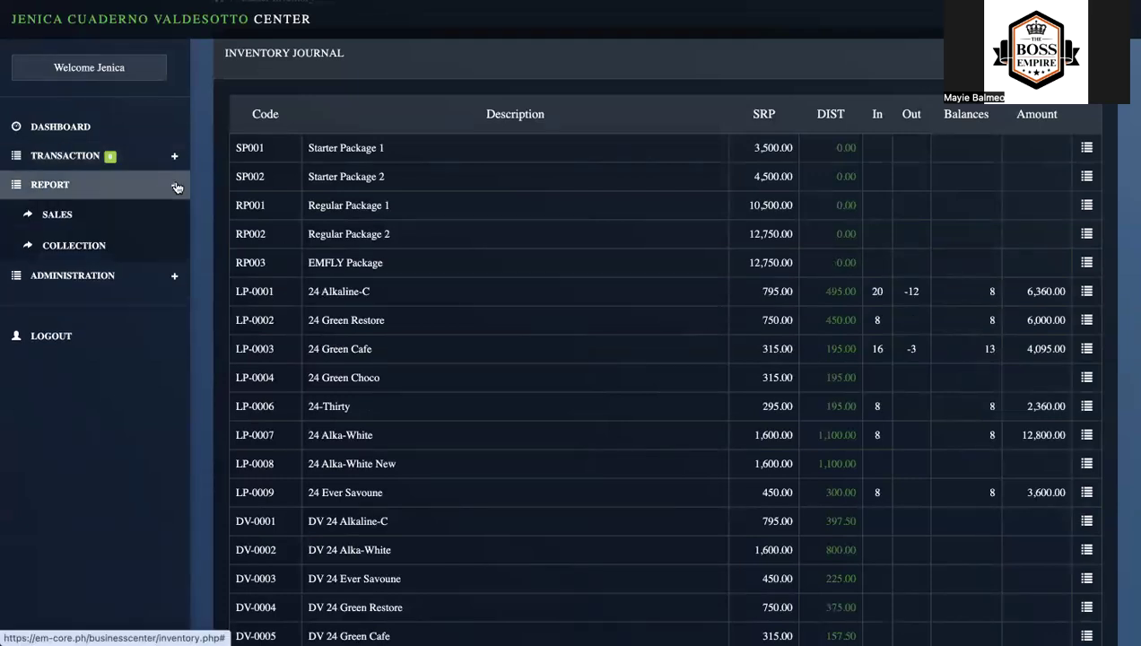
click(98, 246)
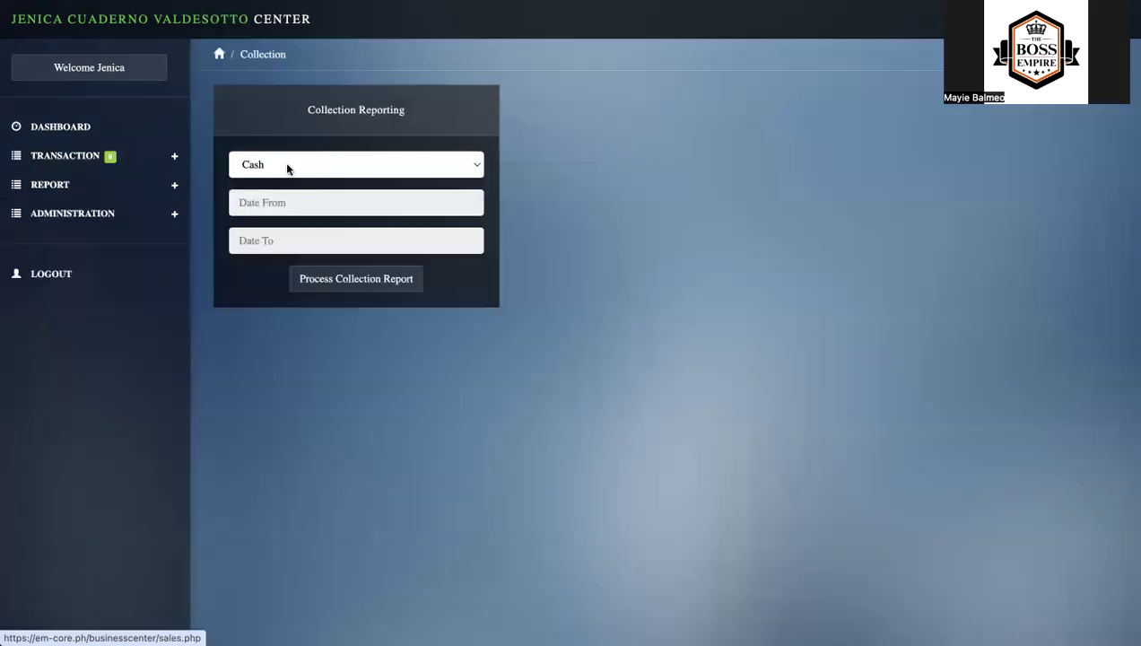
click(326, 205)
click(360, 279)
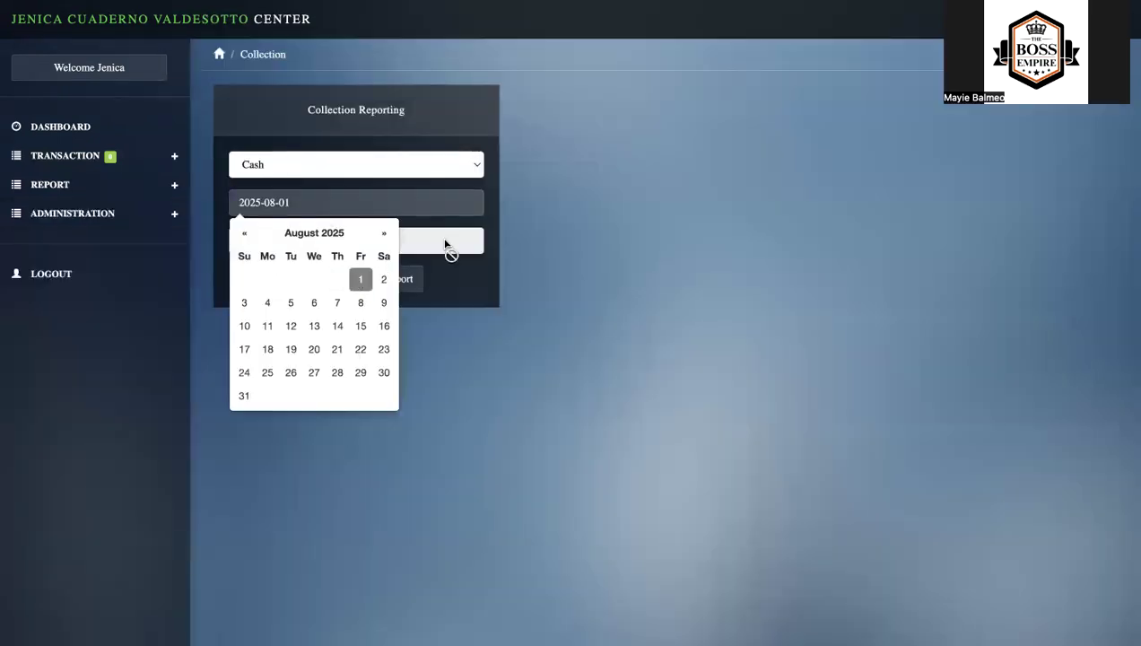
click(453, 244)
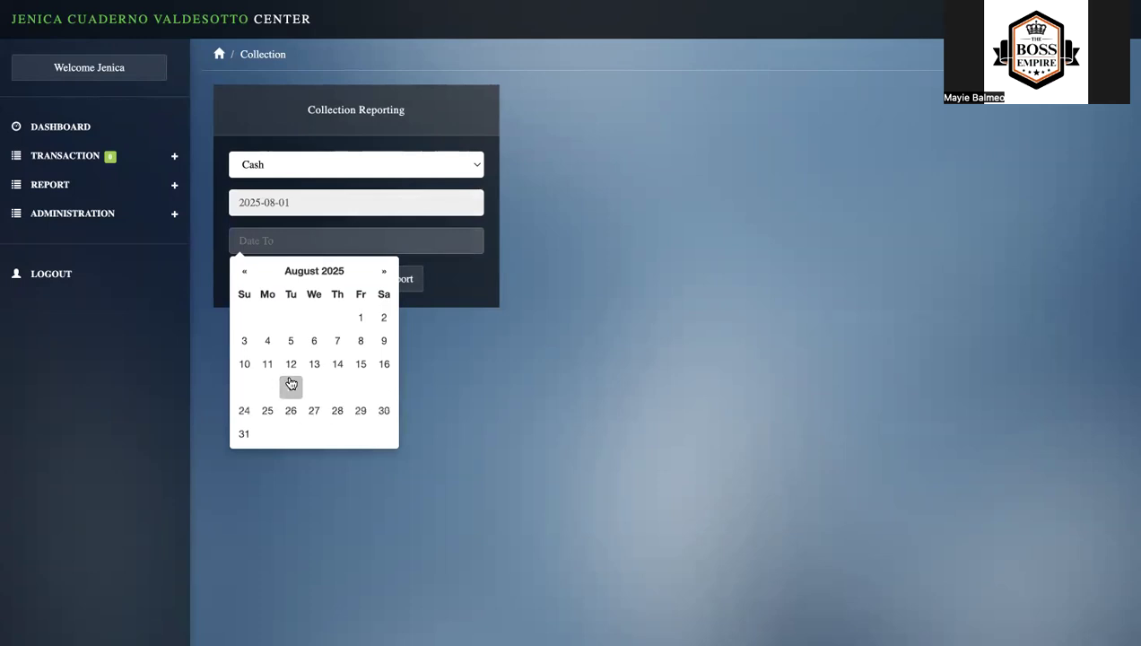
click(244, 364)
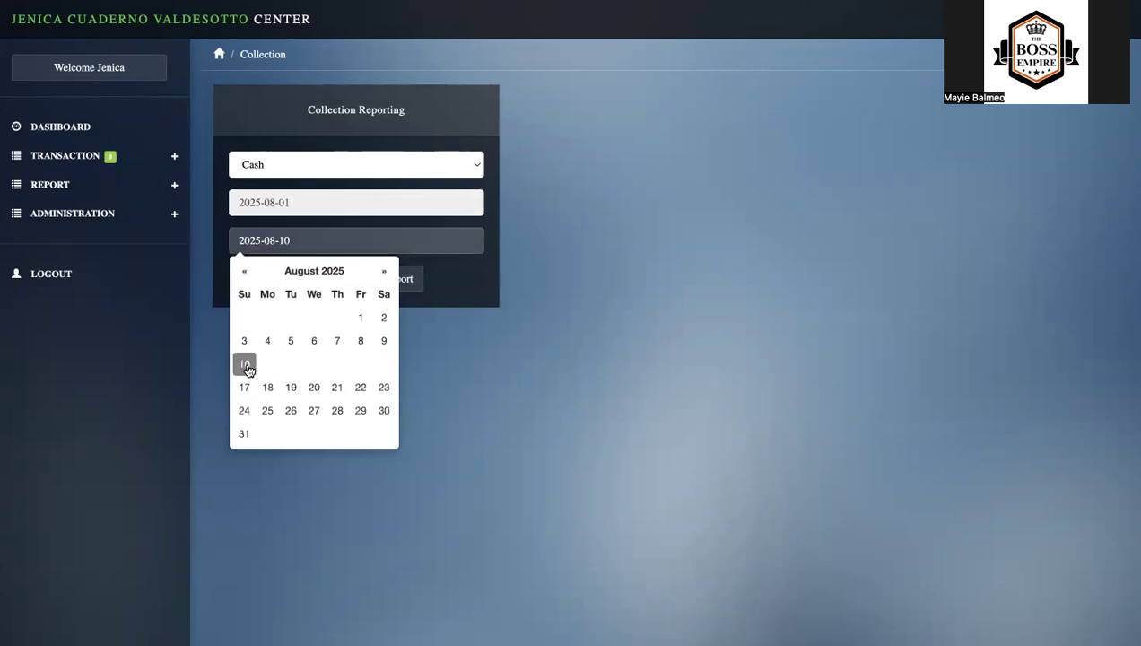
click(413, 281)
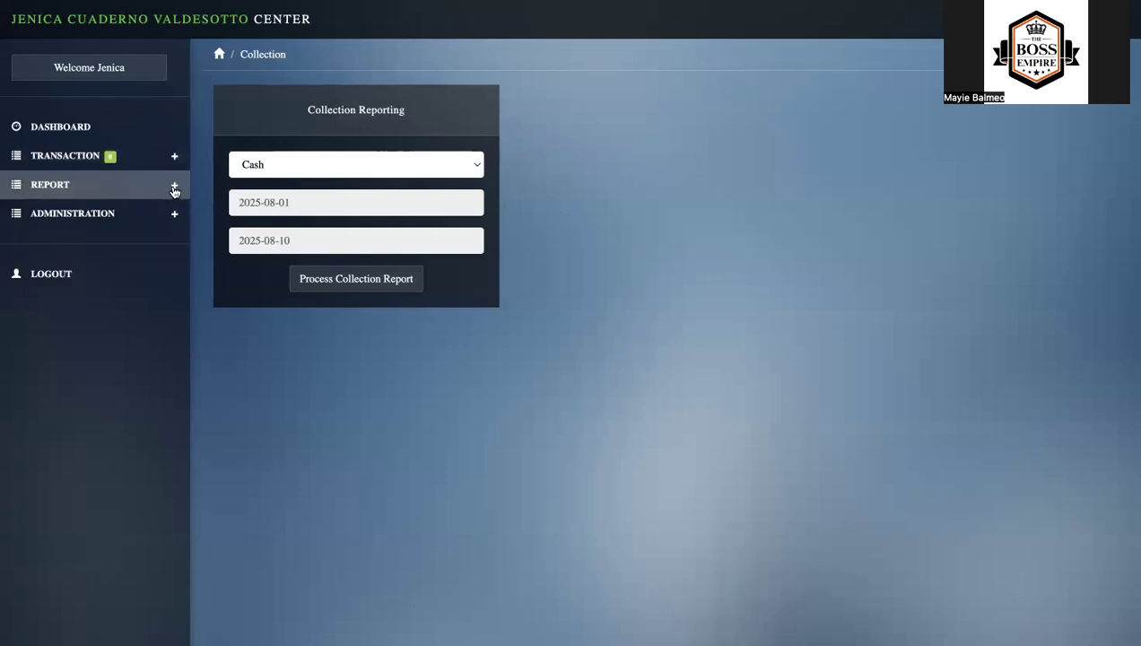
- Generate the summary sales report for 2025-08-01 to 2025-08-10
click(174, 189)
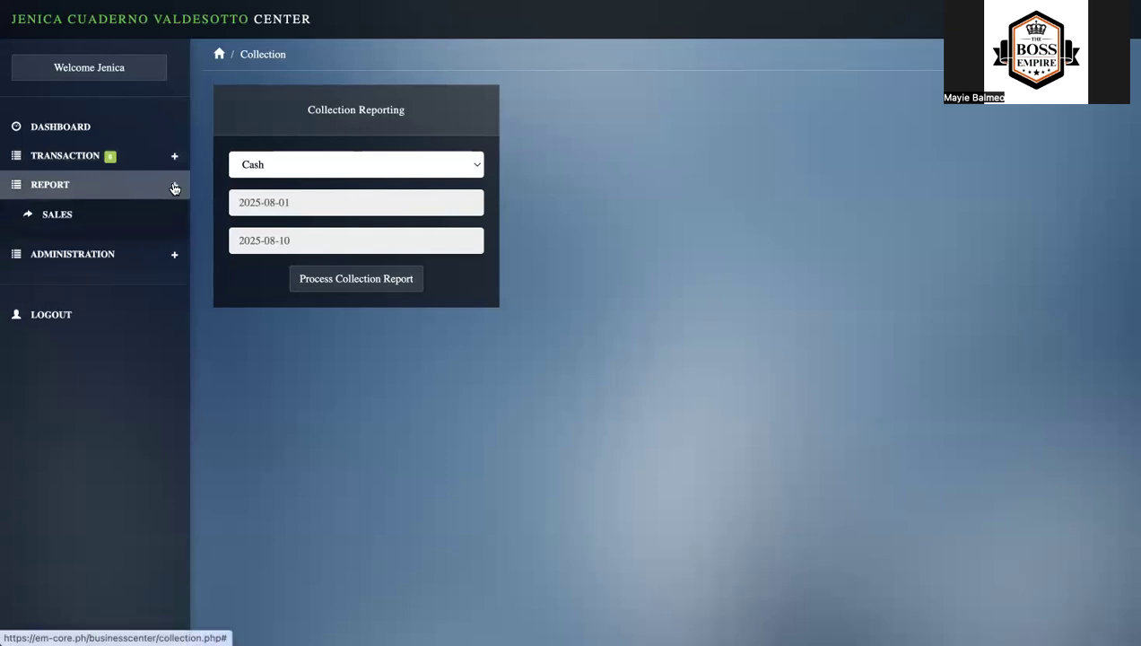
click(104, 224)
click(417, 203)
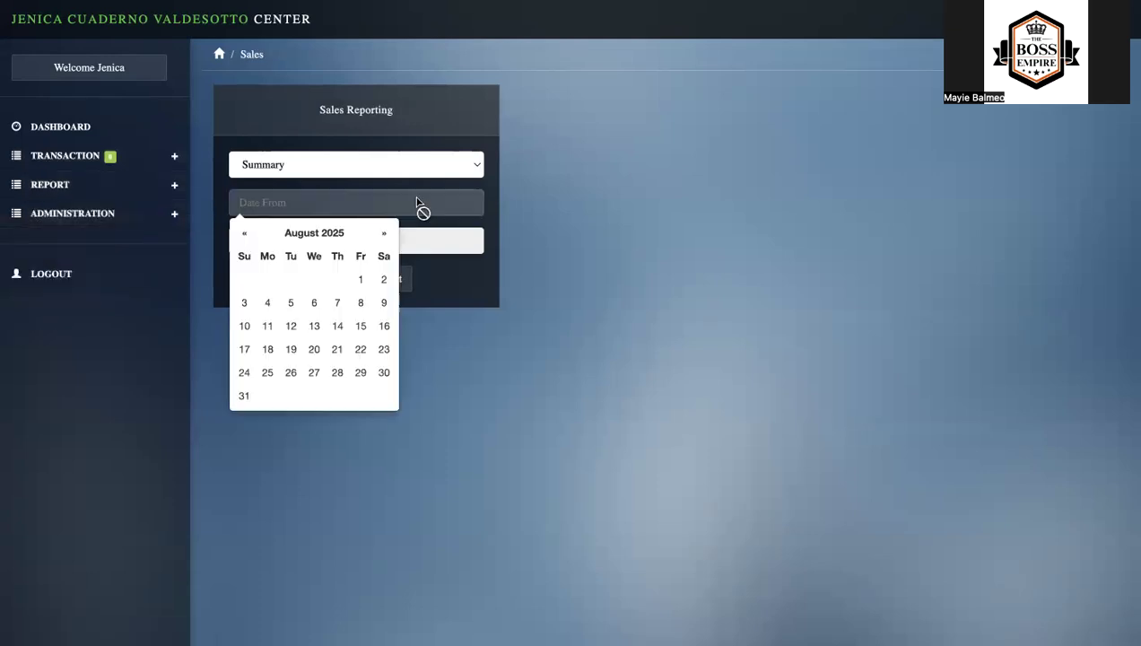
click(360, 279)
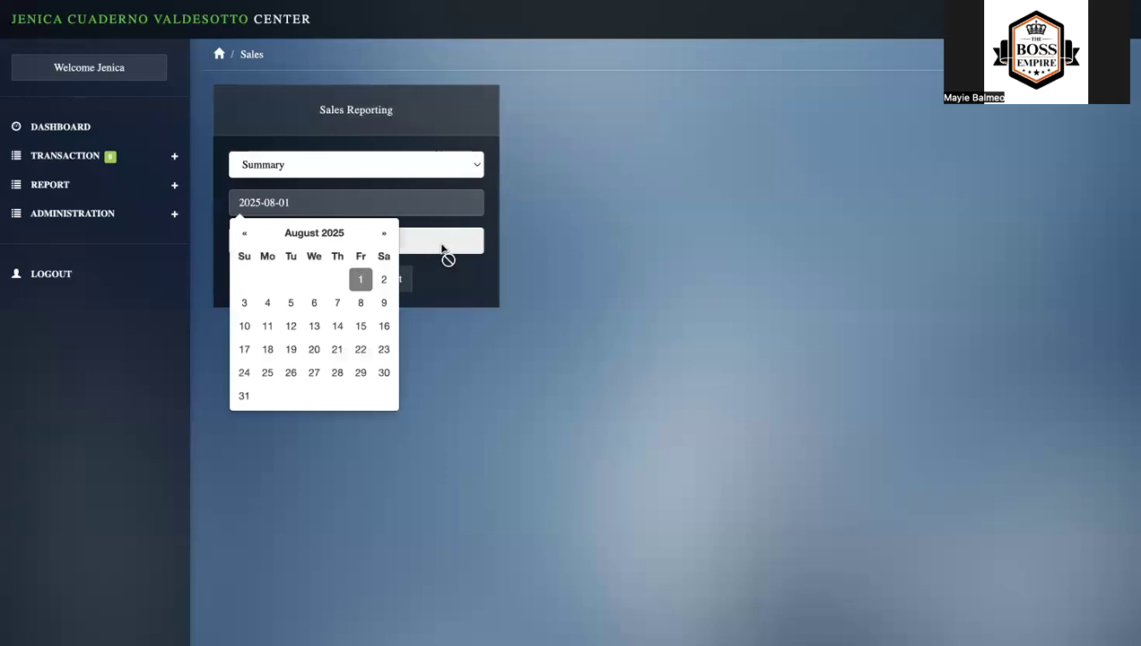
click(441, 242)
click(244, 363)
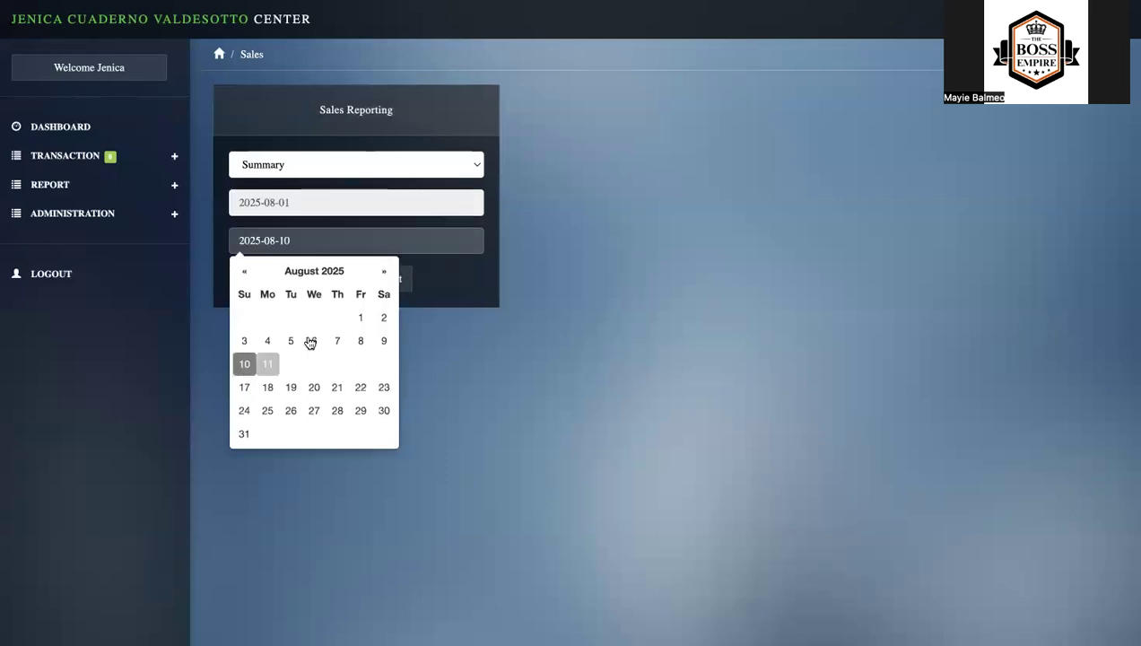
click(407, 283)
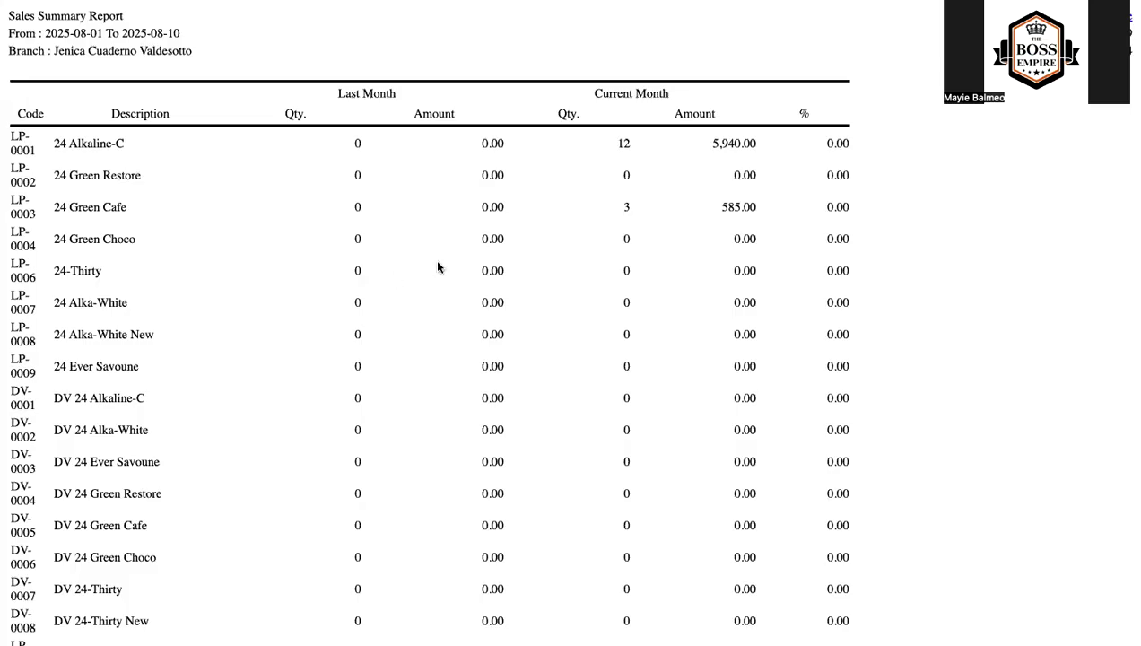
- Examine the product quantities, amounts and totals throughout the sales summary report
scroll(300, 228, down, 1)
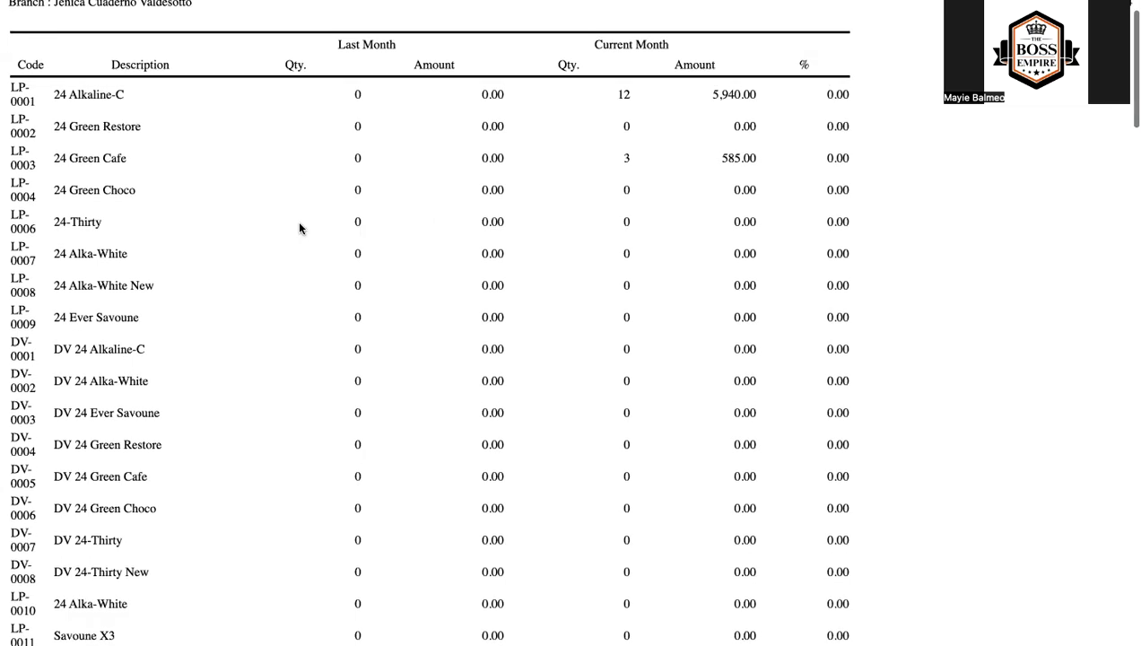
scroll(299, 227, down, 1)
scroll(299, 226, up, 10)
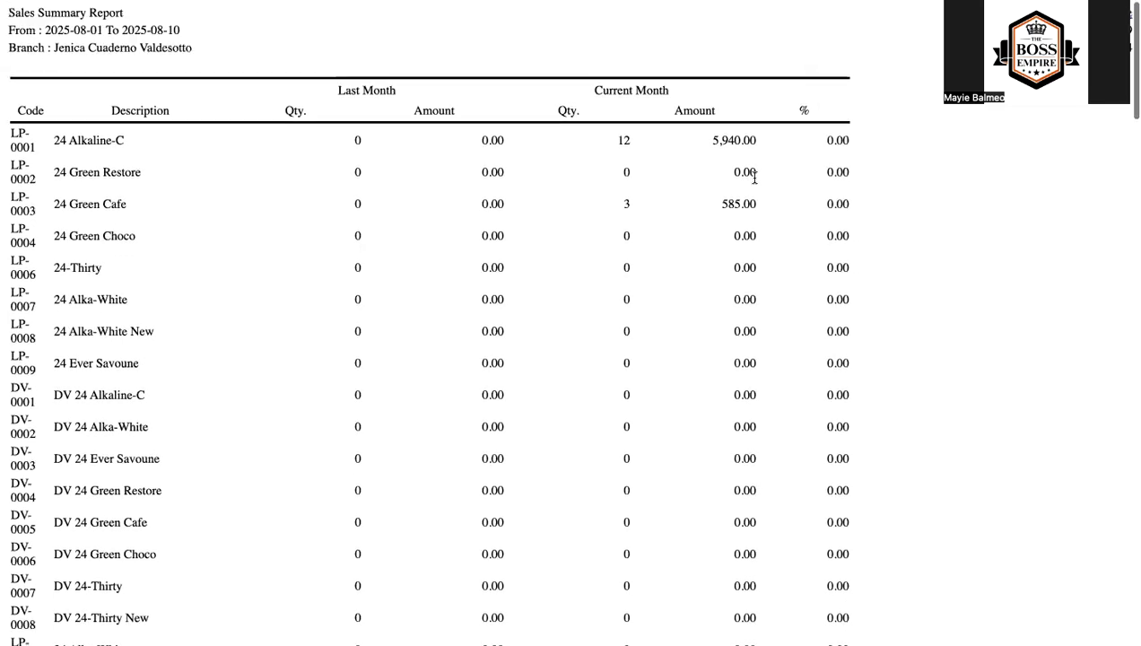
scroll(755, 177, down, 15)
scroll(754, 177, down, 15)
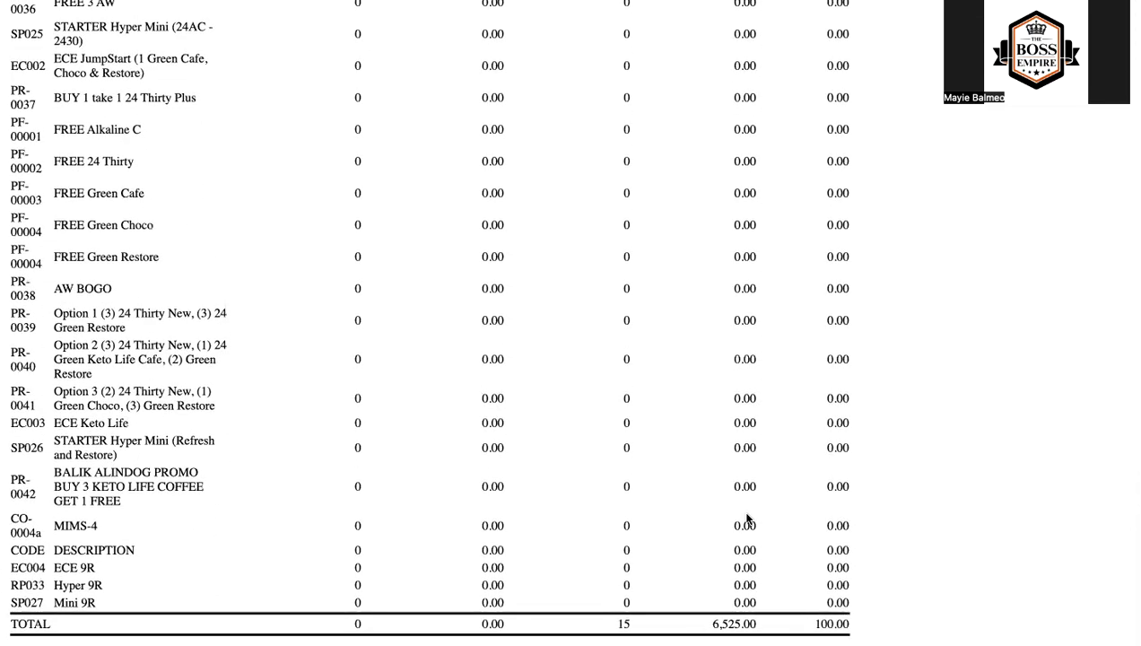
scroll(746, 519, up, 15)
scroll(746, 518, up, 10)
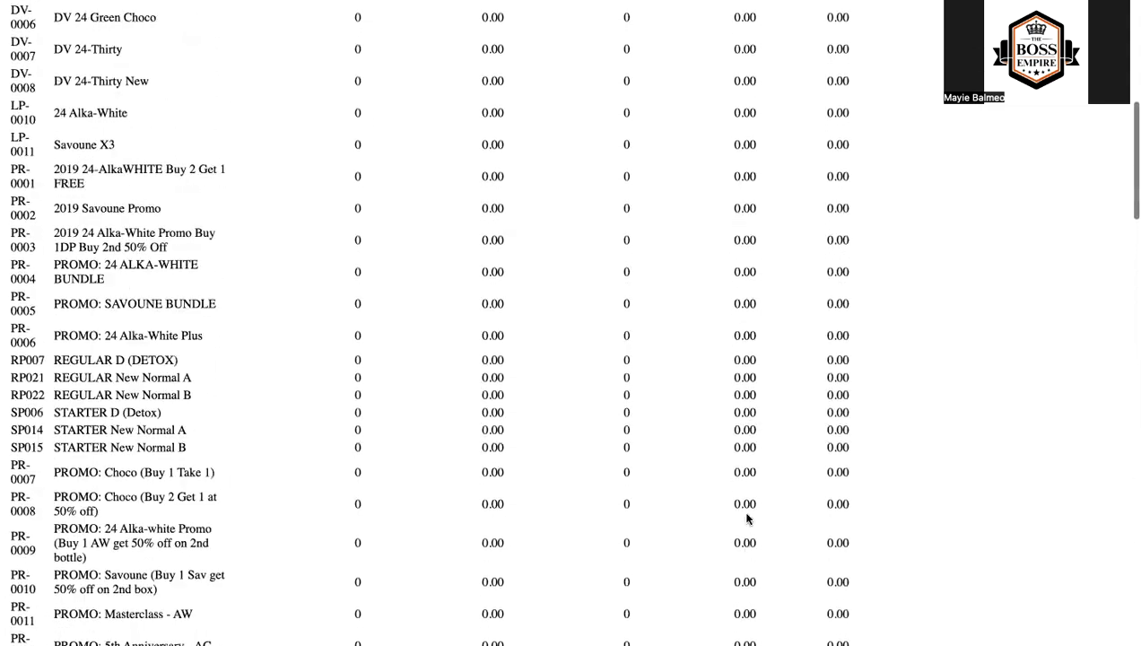
scroll(746, 516, down, 15)
scroll(746, 517, down, 3)
scroll(808, 521, up, 10)
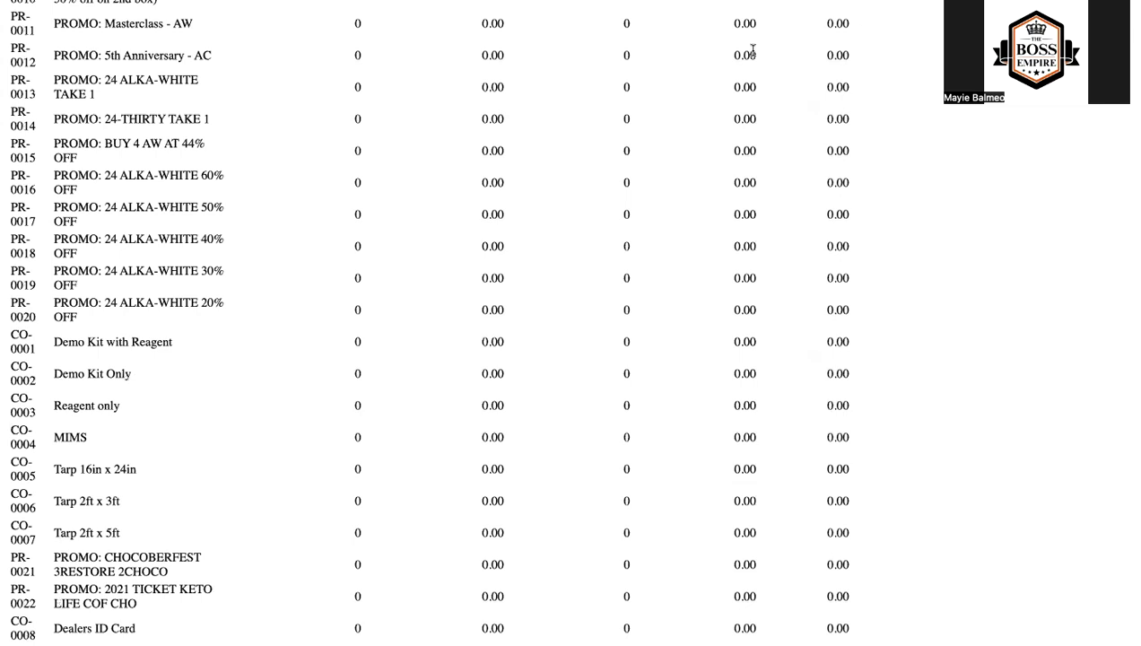